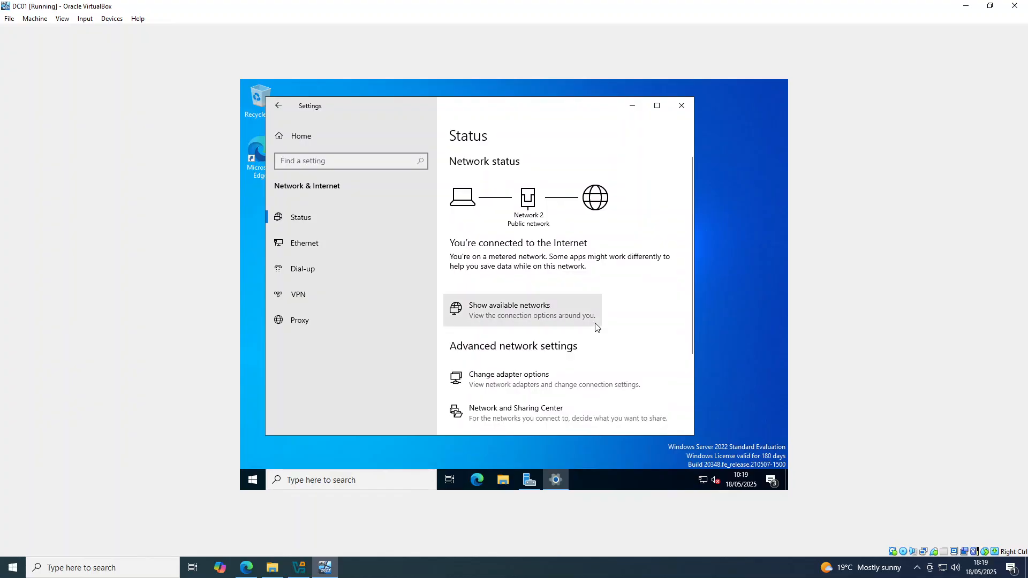
Open the Ethernet adapter's IPv4 properties to review its static IP, gateway and DNS settings, then close the dialogs.
click(556, 373)
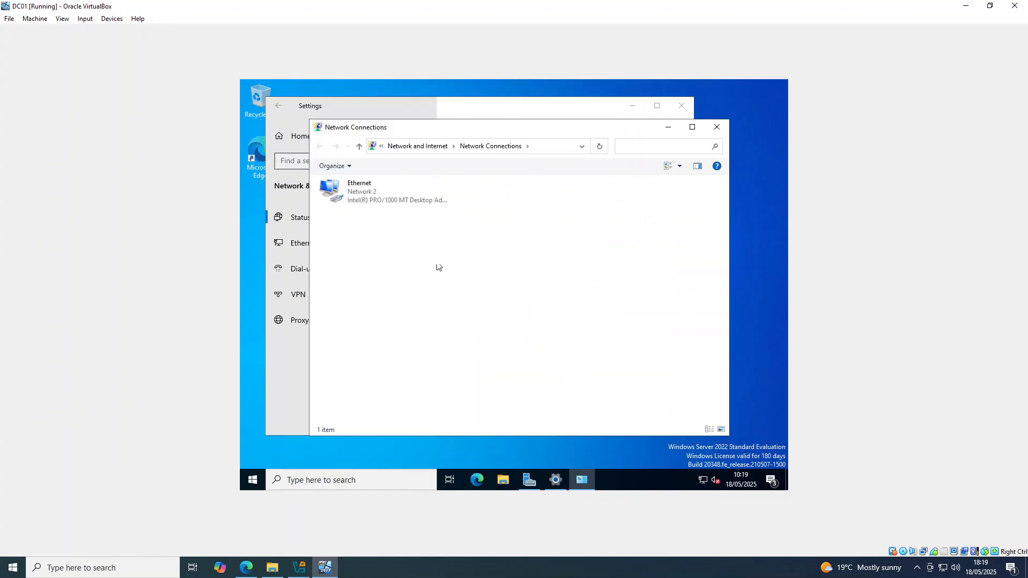
double_click(390, 191)
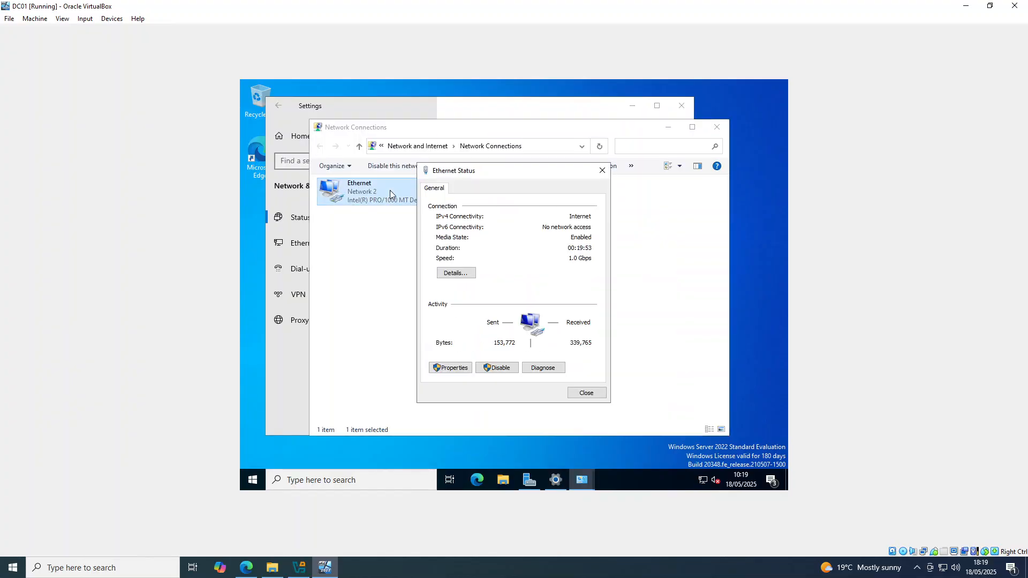
click(455, 368)
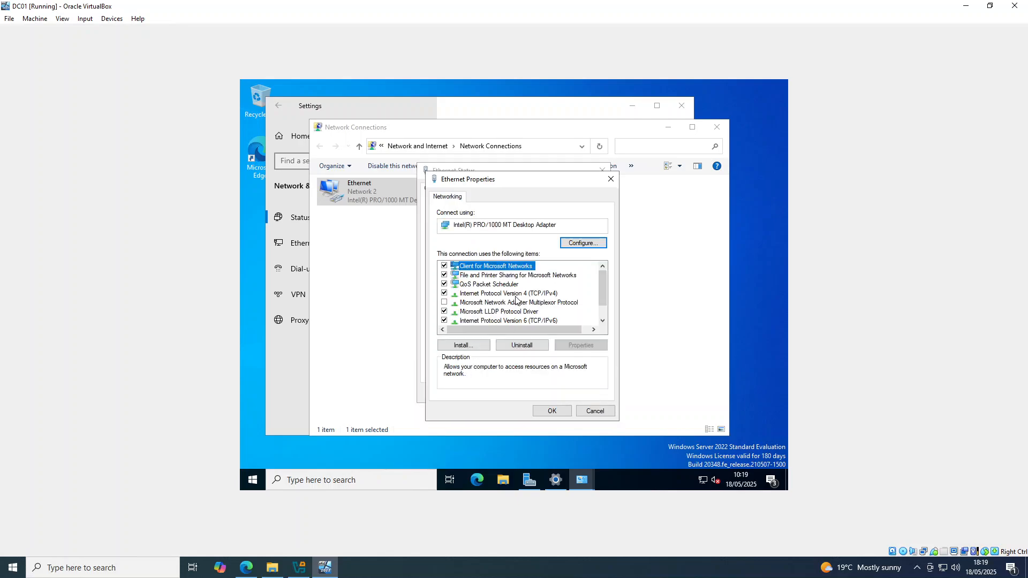
double_click(514, 296)
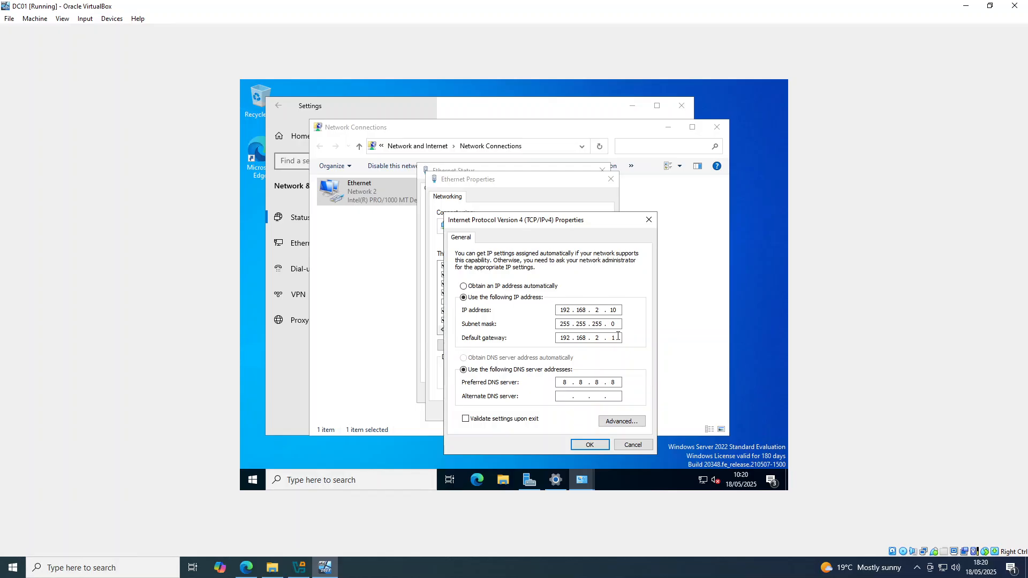
click(587, 446)
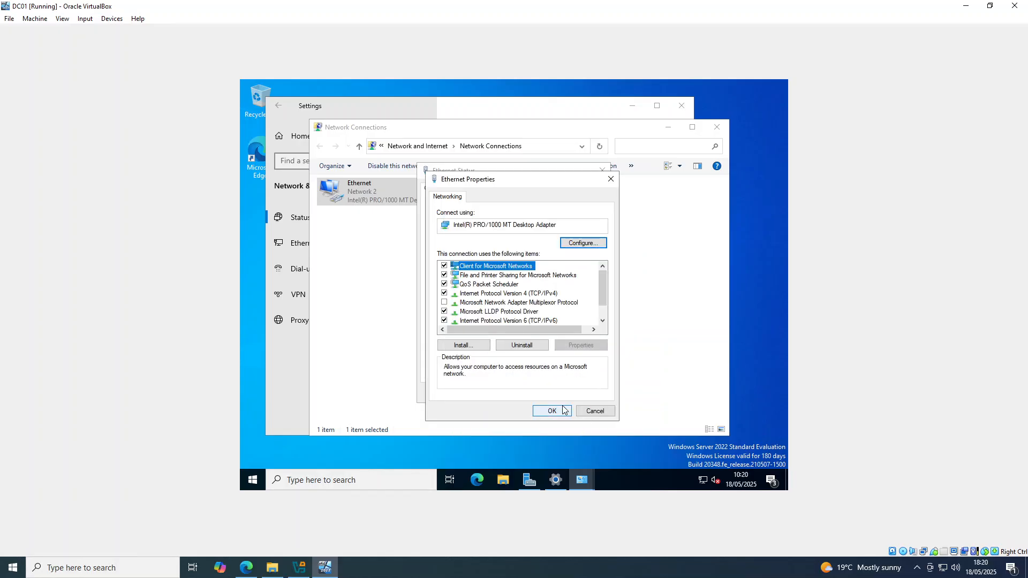
click(562, 410)
click(582, 395)
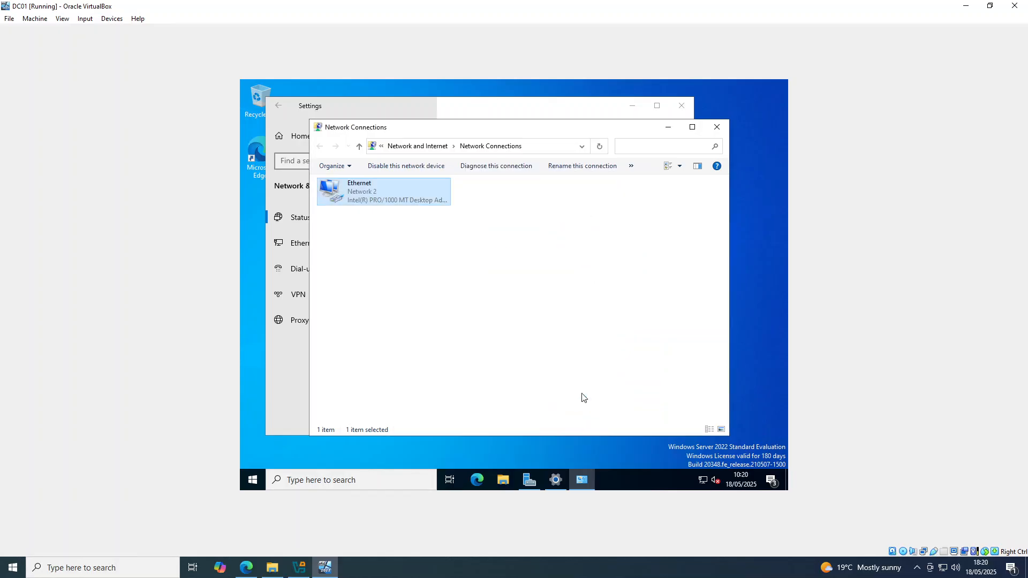
Open Command Prompt and run ipconfig /all to check the network configuration.
click(362, 476)
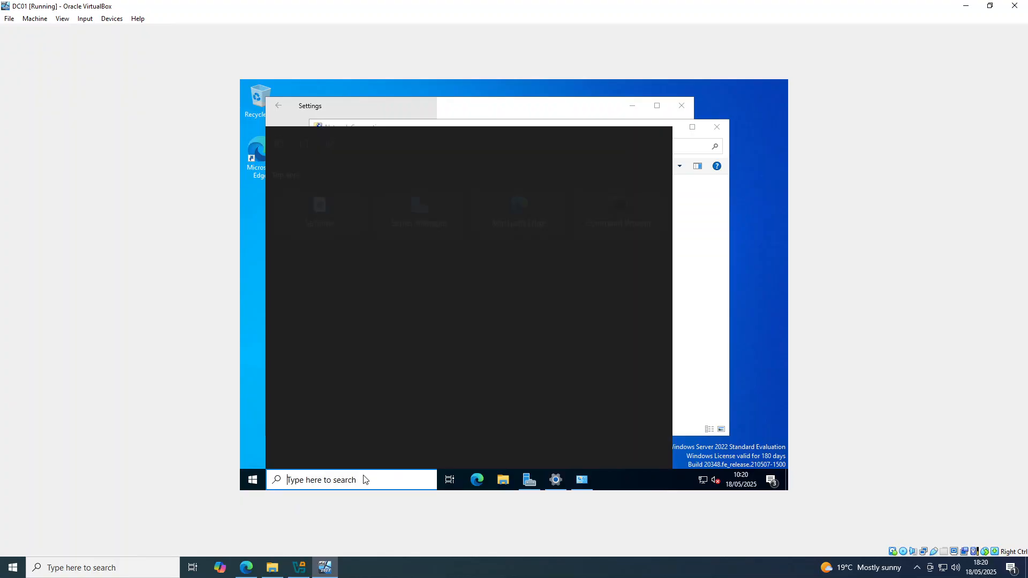
text(cmd)
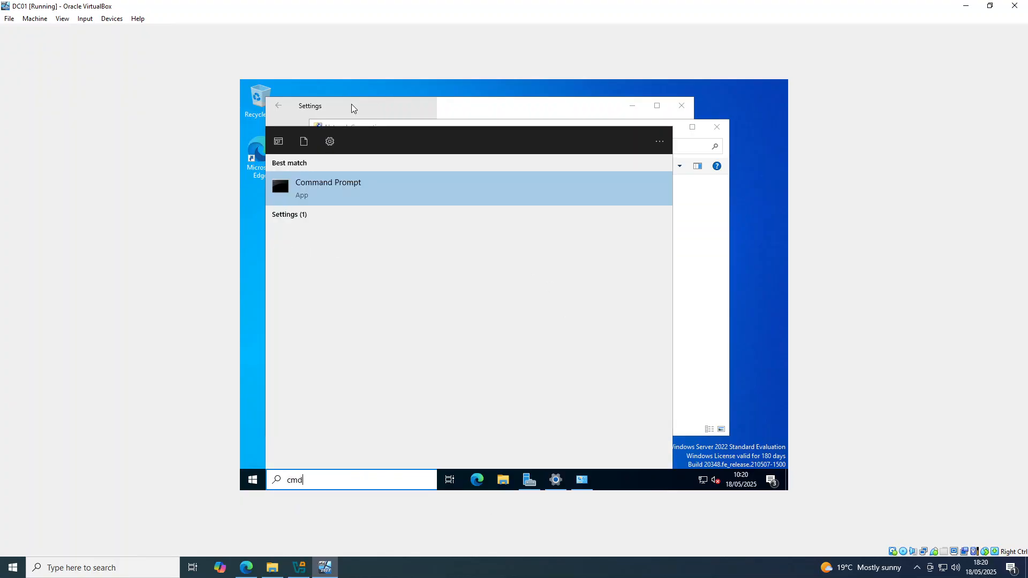
click(329, 177)
click(414, 264)
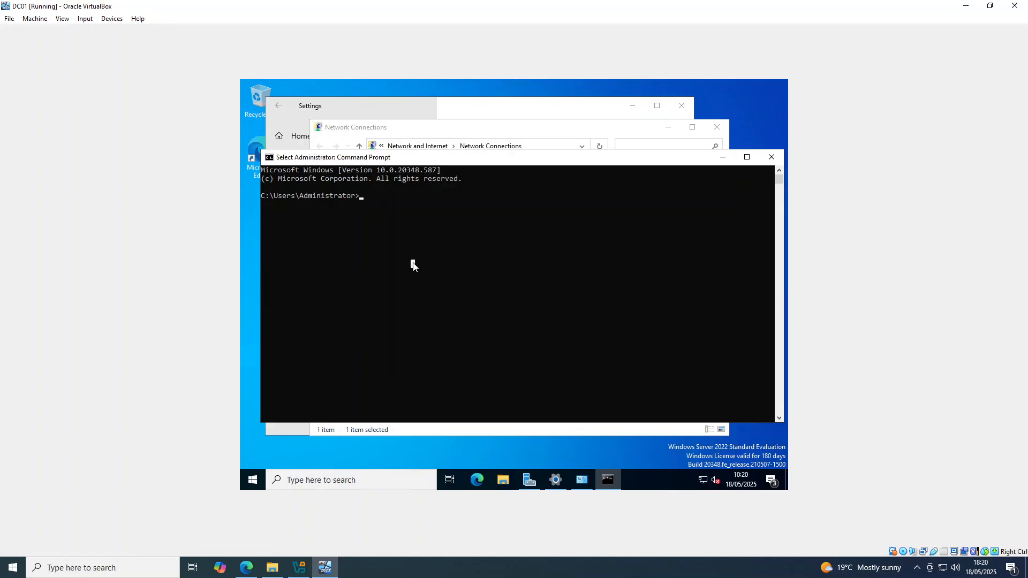
text(ipconfi)
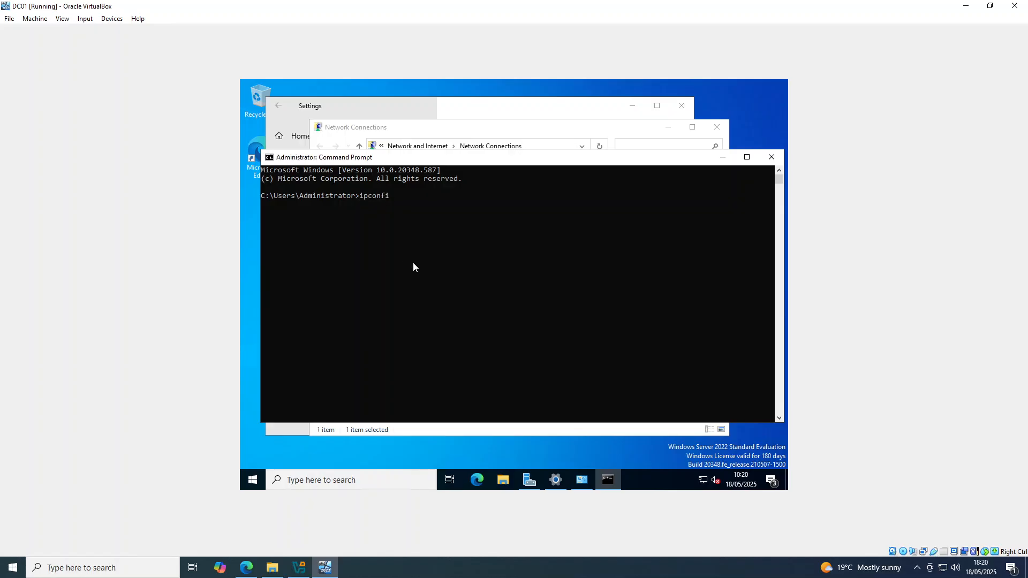
text(g /all)
key(Return)
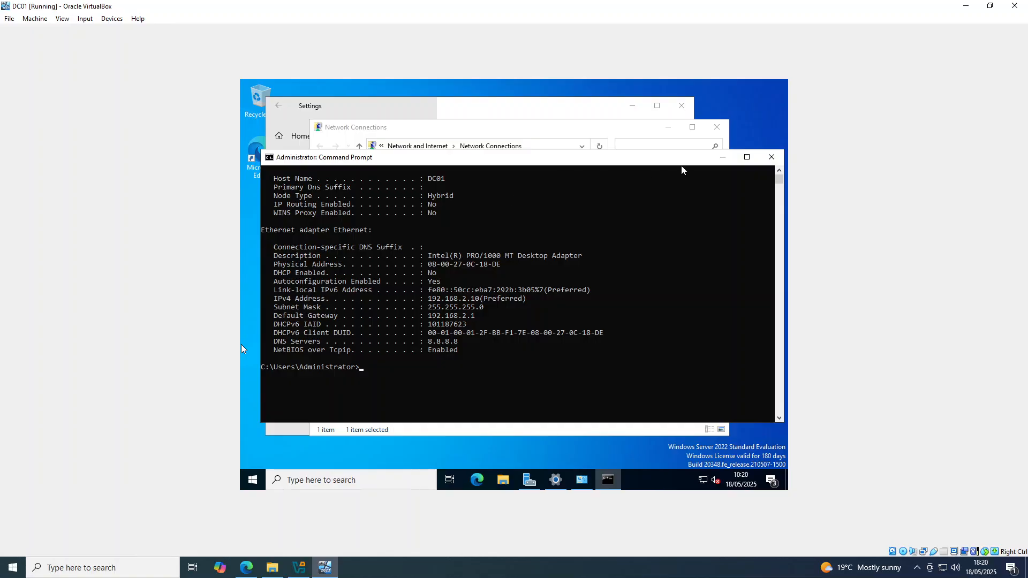
Minimize the open windows and open Server Manager.
click(723, 157)
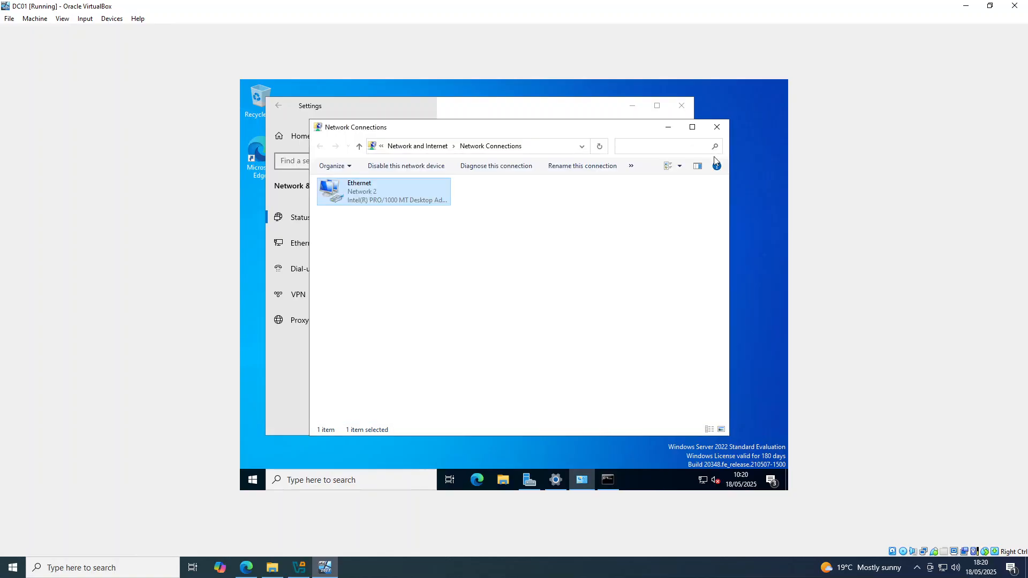
click(668, 126)
click(632, 106)
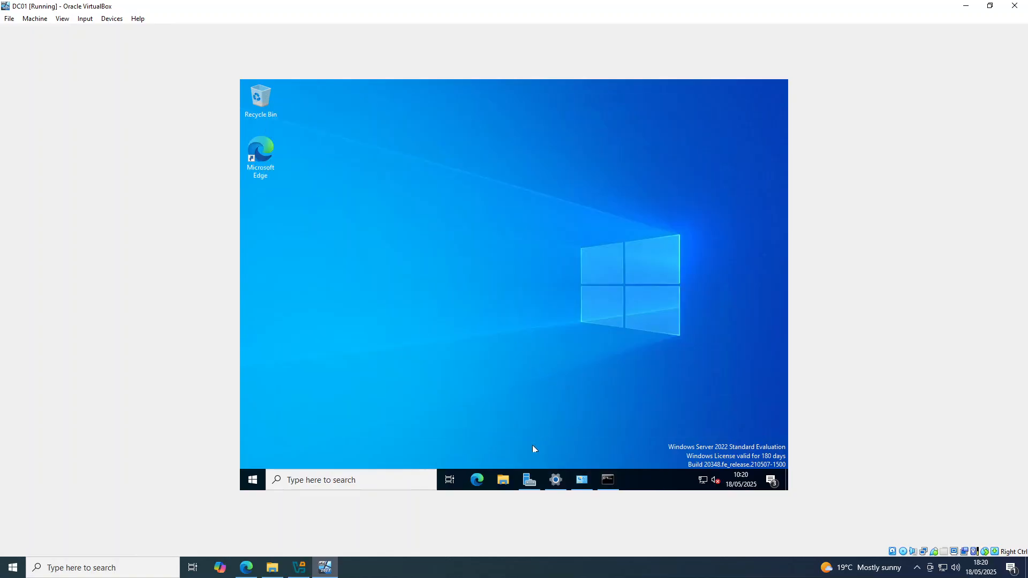
click(530, 480)
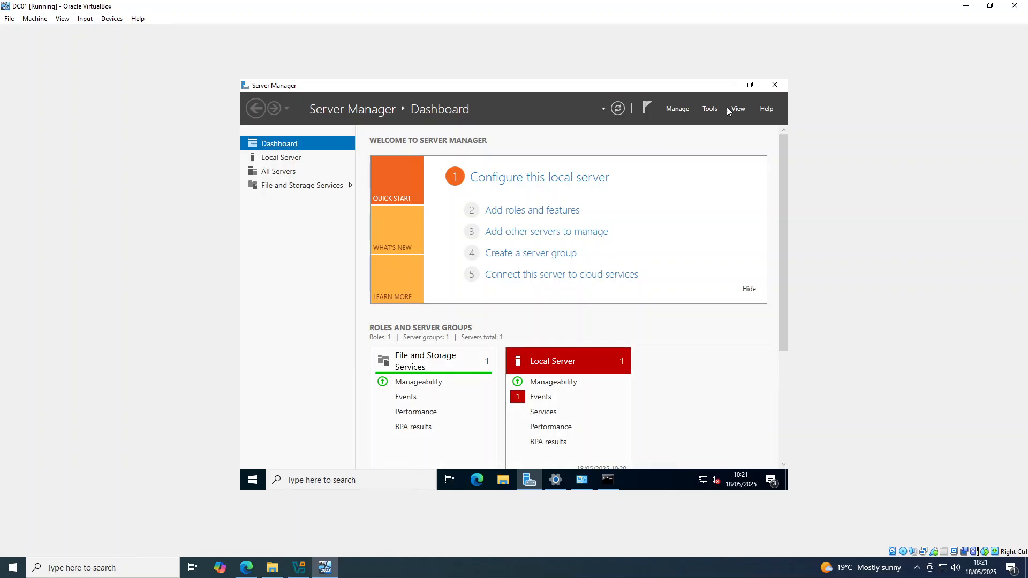
Launch the Add Roles and Features Wizard and proceed with a role-based installation on server DC01.
click(709, 109)
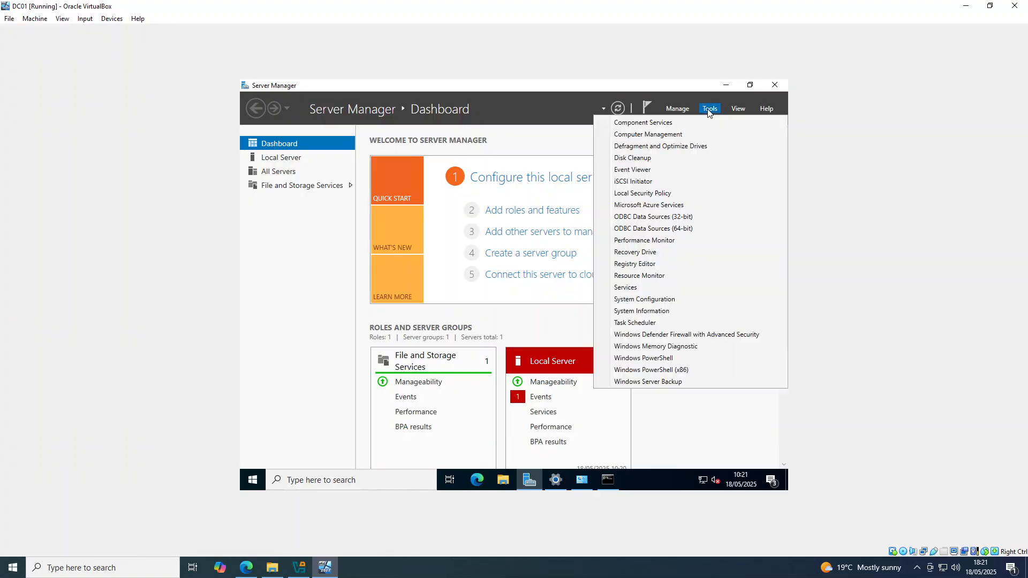
click(676, 107)
click(677, 107)
click(676, 107)
click(676, 107)
click(675, 123)
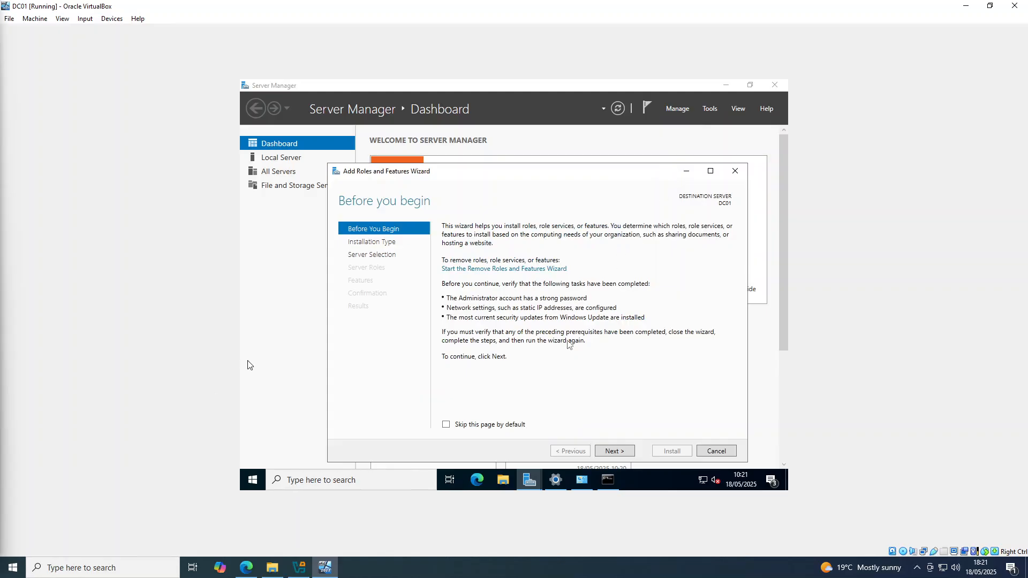
drag(537, 173, 527, 159)
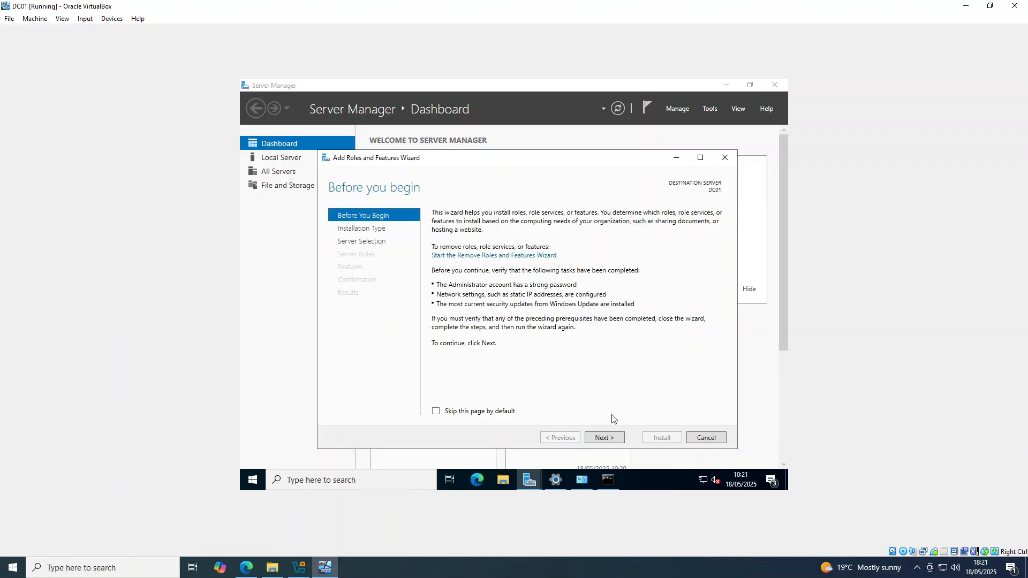
click(614, 440)
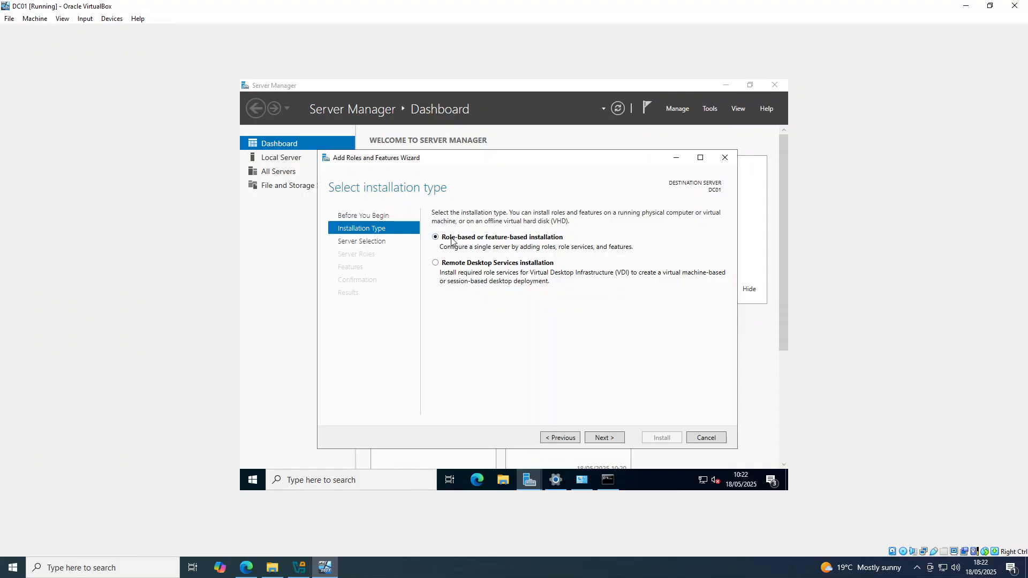
click(601, 439)
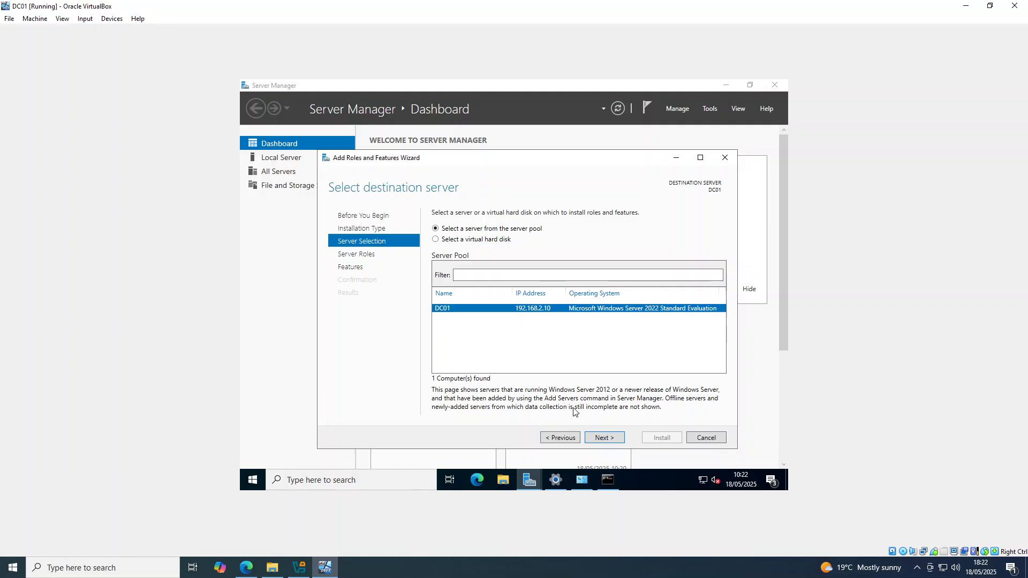
click(614, 440)
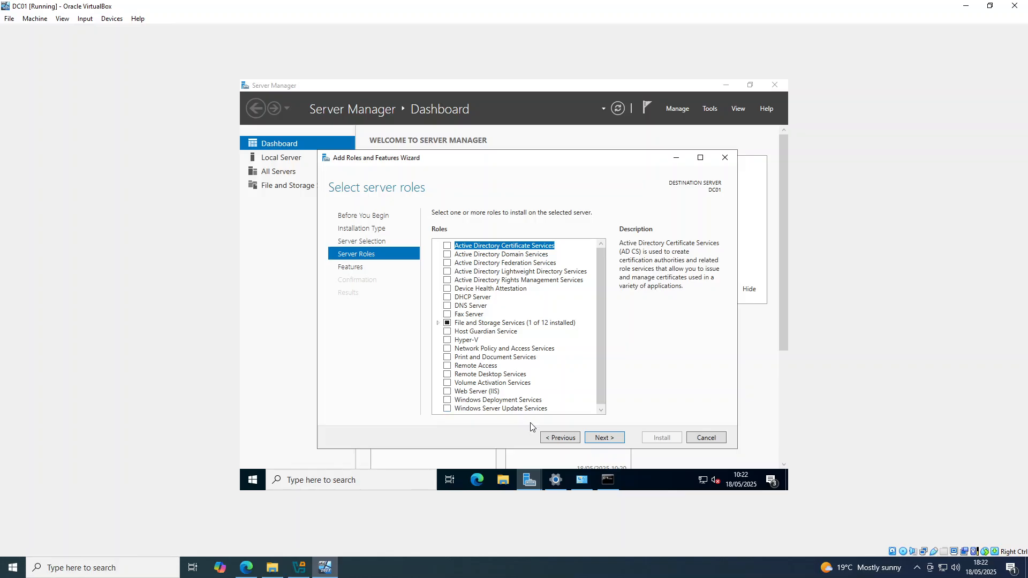
Select the Active Directory Domain Services role with its required features, install it, and close the wizard.
click(448, 255)
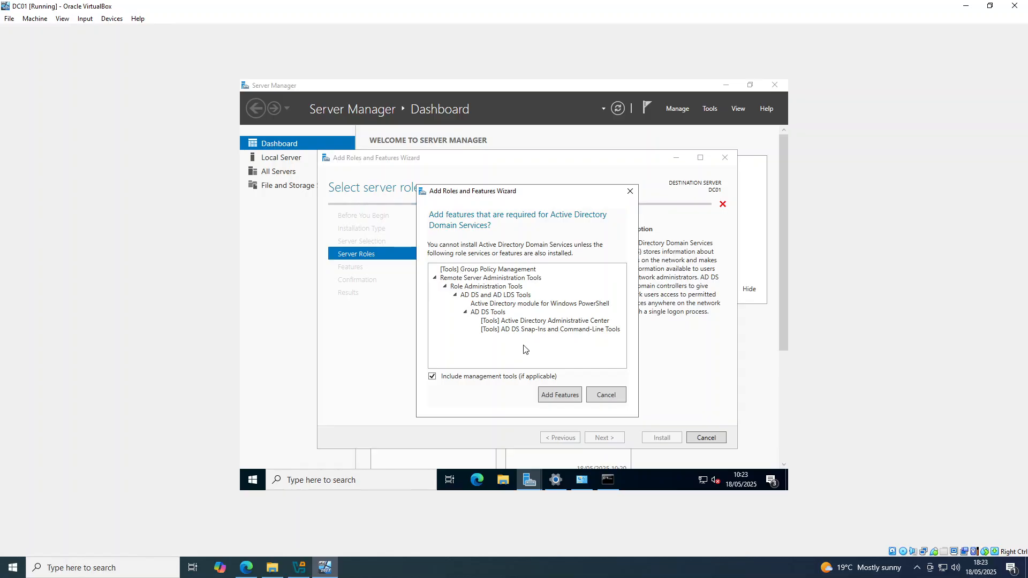
click(547, 397)
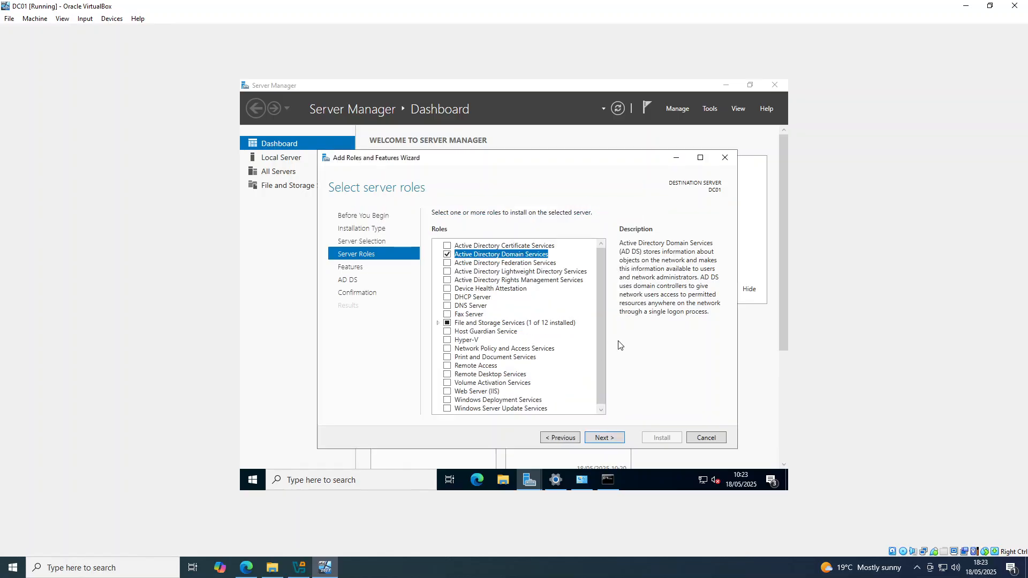
click(612, 439)
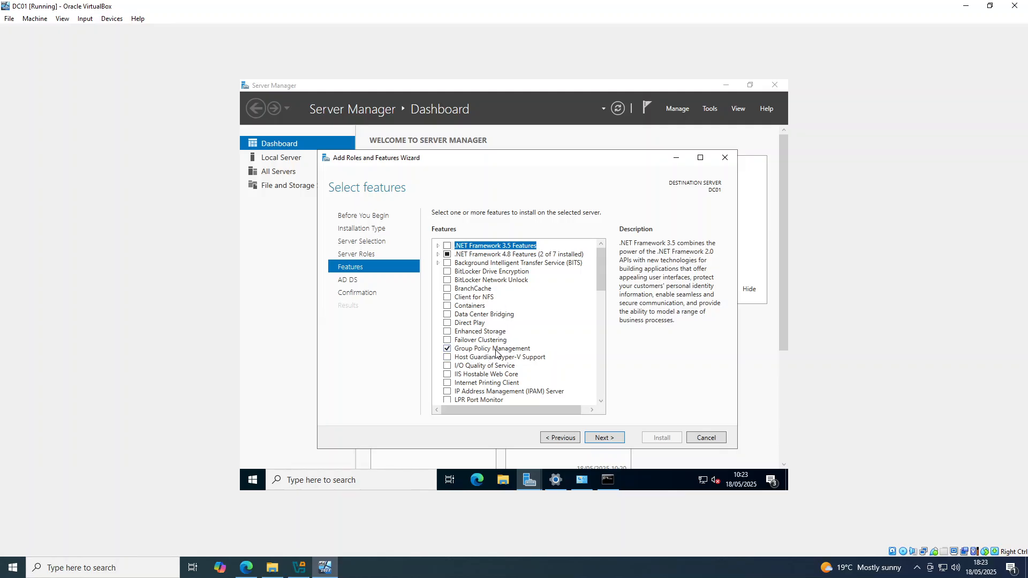
click(615, 437)
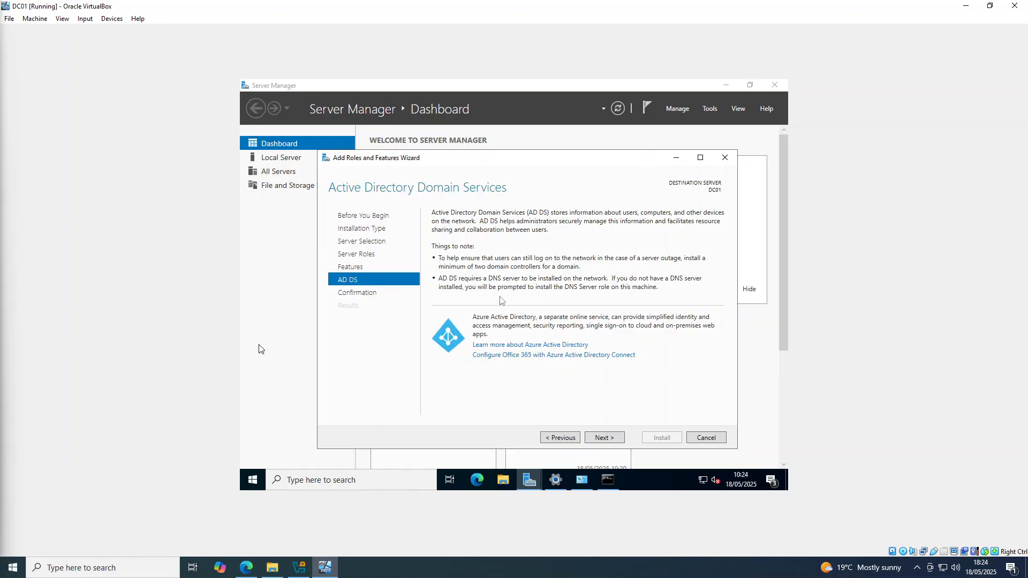
click(616, 439)
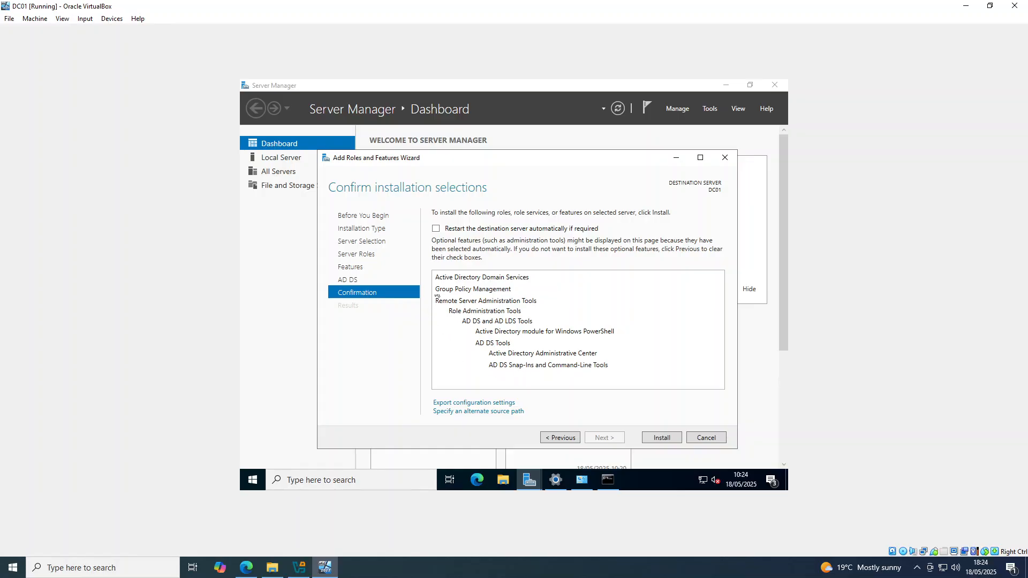
click(651, 439)
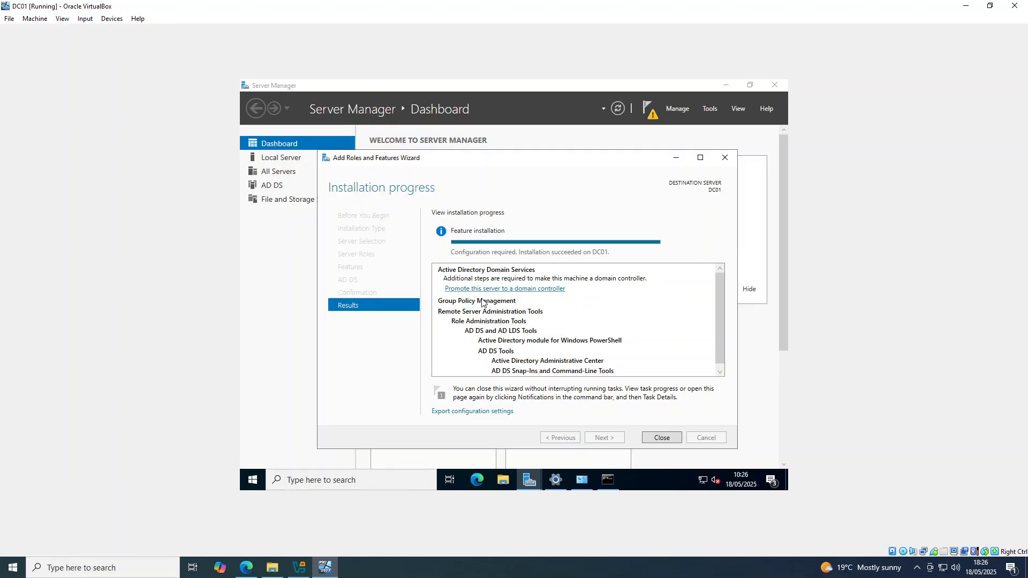
drag(717, 299, 718, 314)
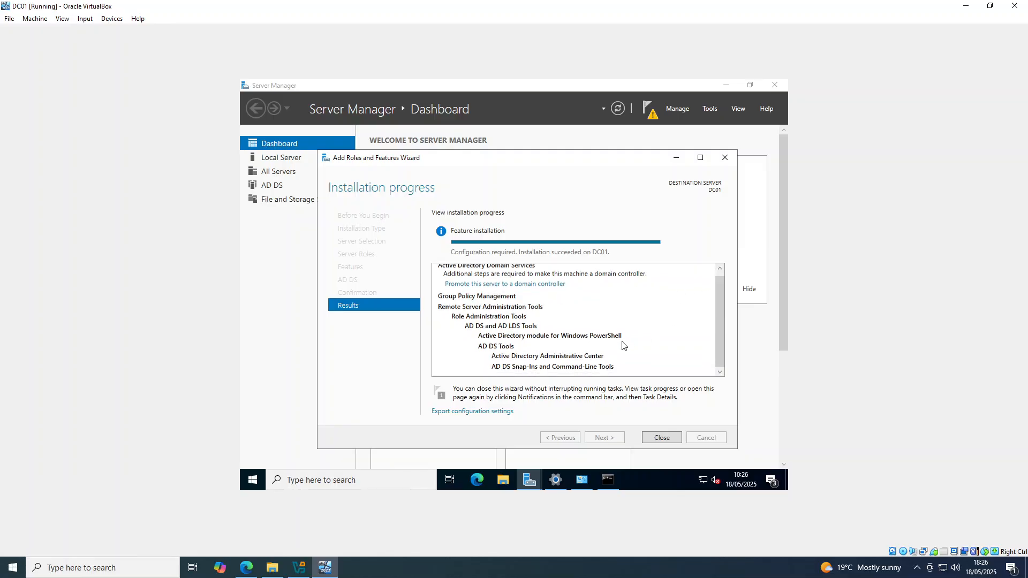
click(725, 158)
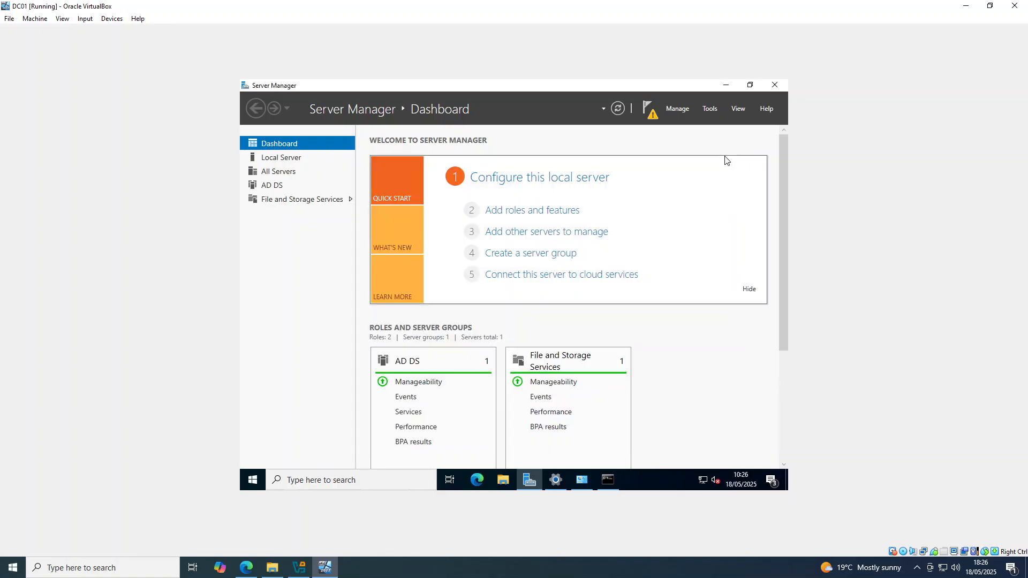
Promote the server to a domain controller, adding a new forest with root domain name ITLab.local.
click(647, 107)
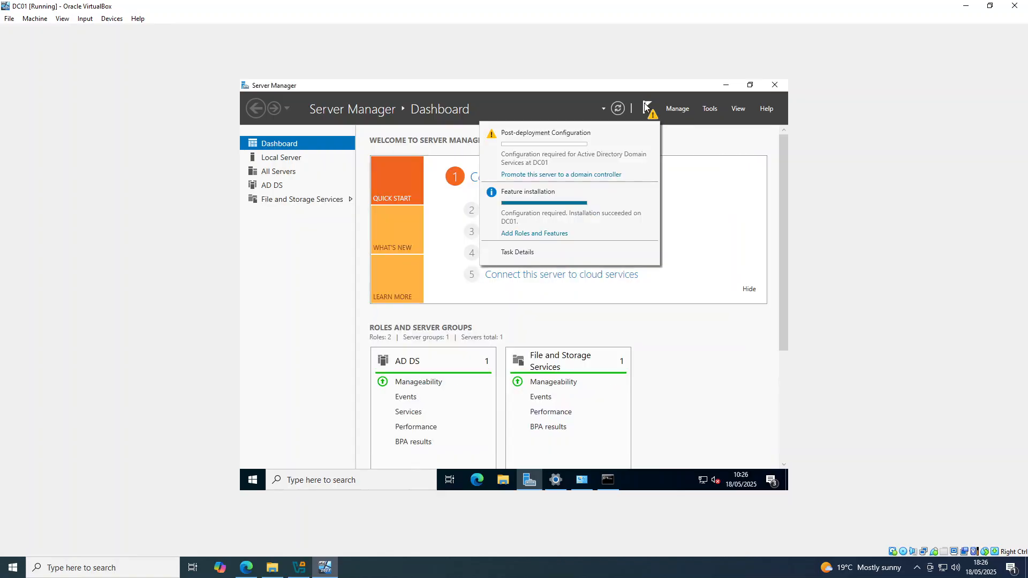
click(602, 176)
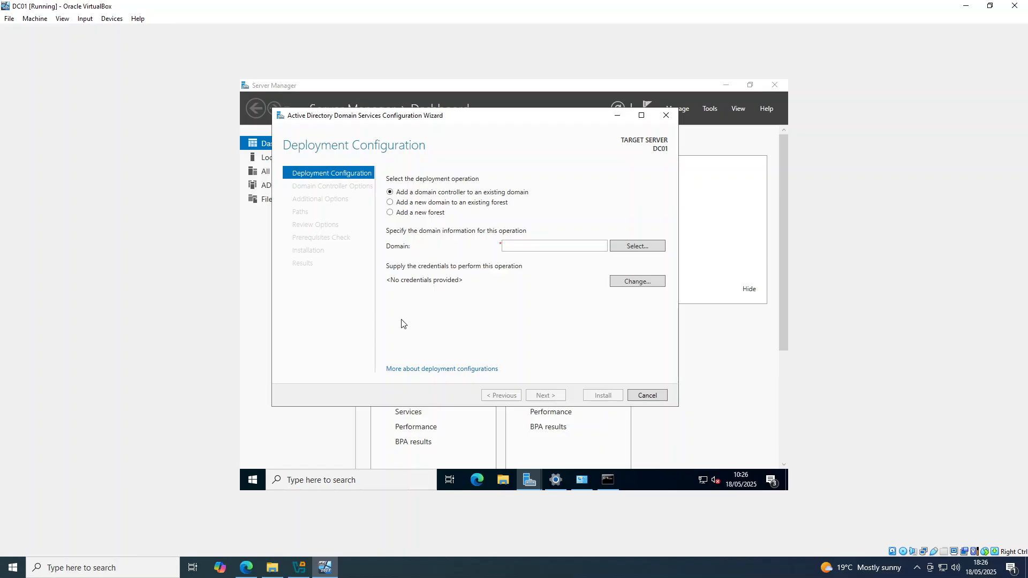
click(404, 217)
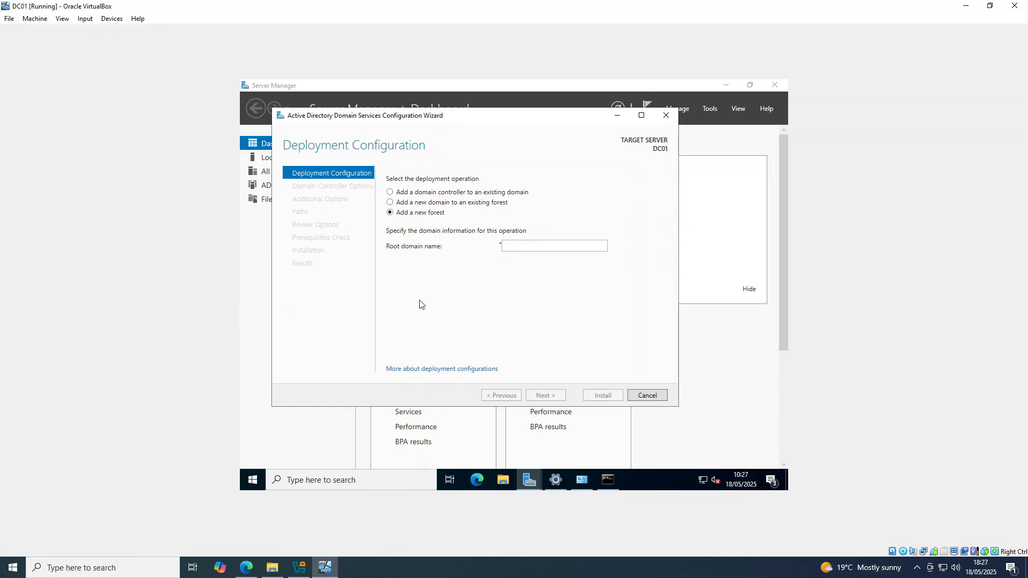
click(534, 245)
text(ITLa)
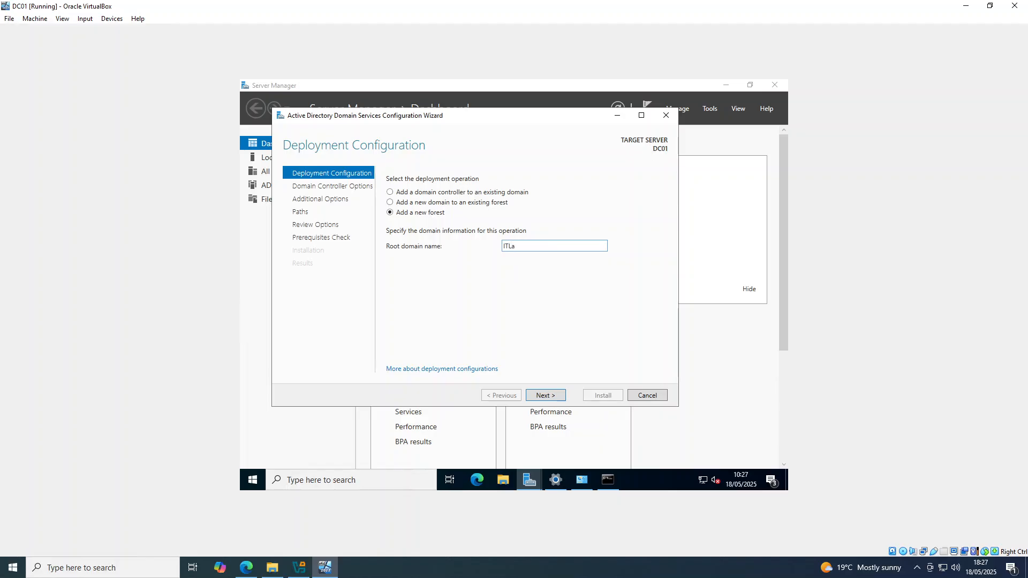
text(b.local)
click(548, 400)
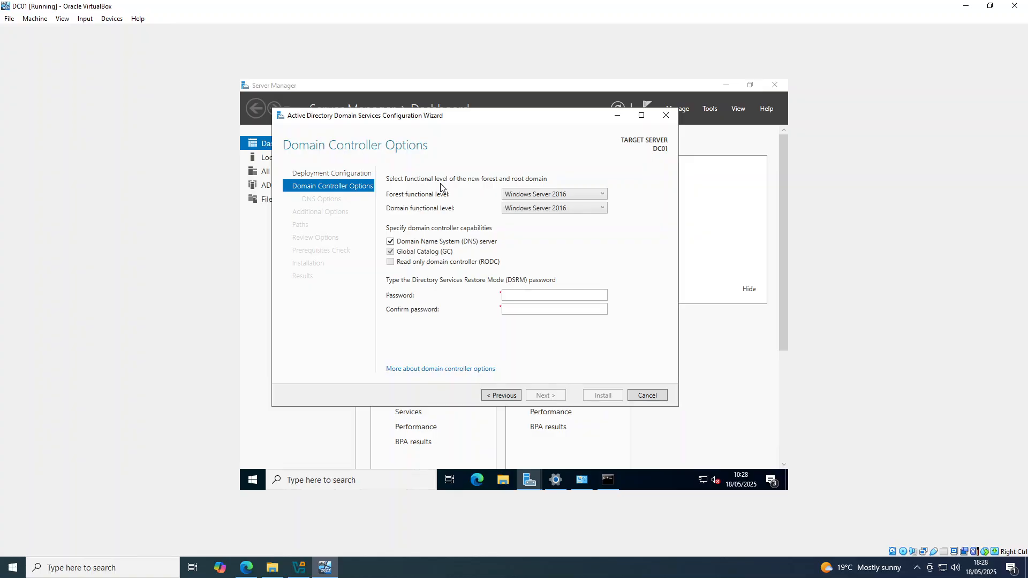
Review the forest functional level options, keeping Windows Server 2016.
click(517, 198)
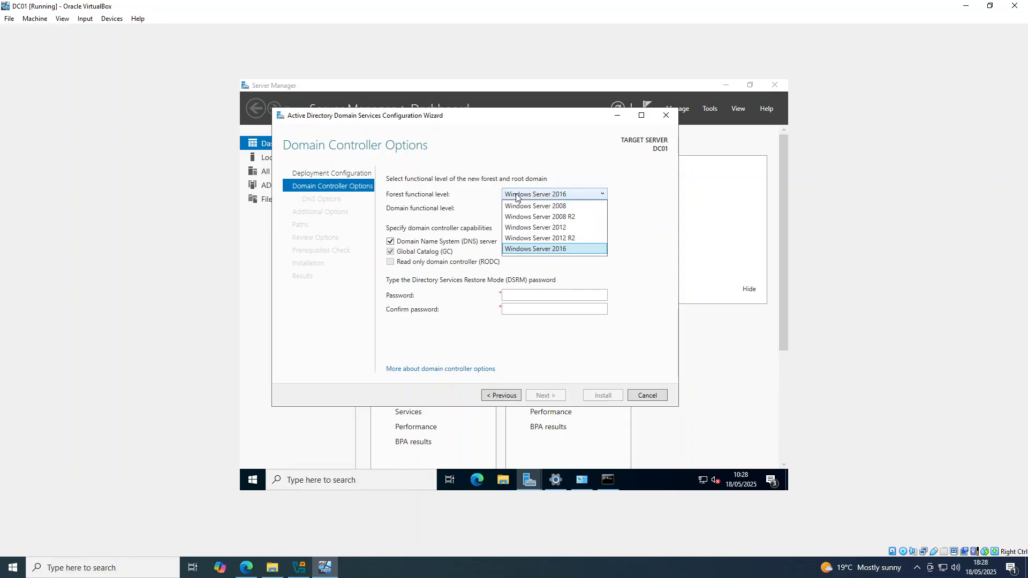
click(479, 197)
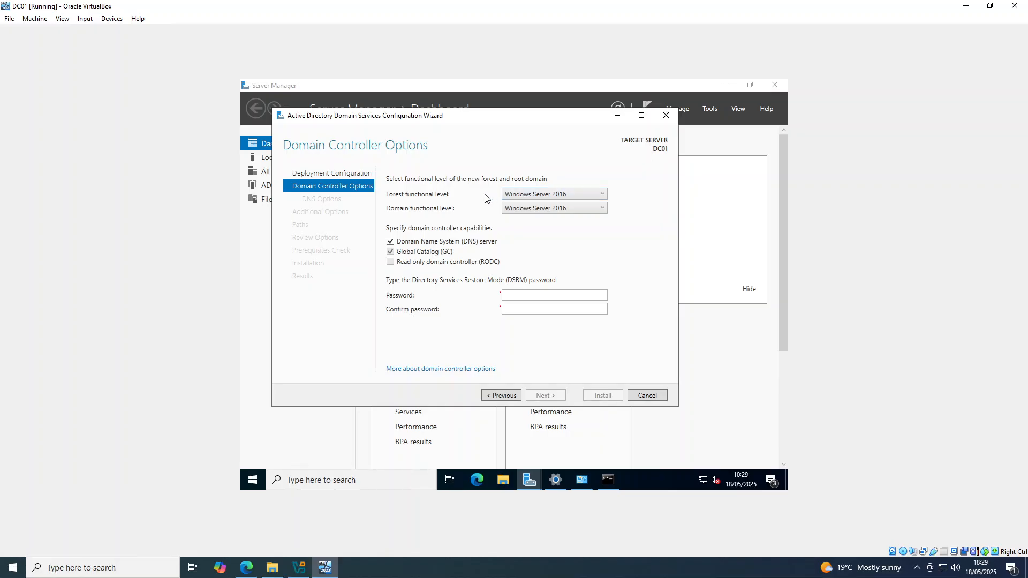
Set and confirm the Directory Services Restore Mode password, keeping Windows Server 2016 functional levels, and continue.
click(515, 196)
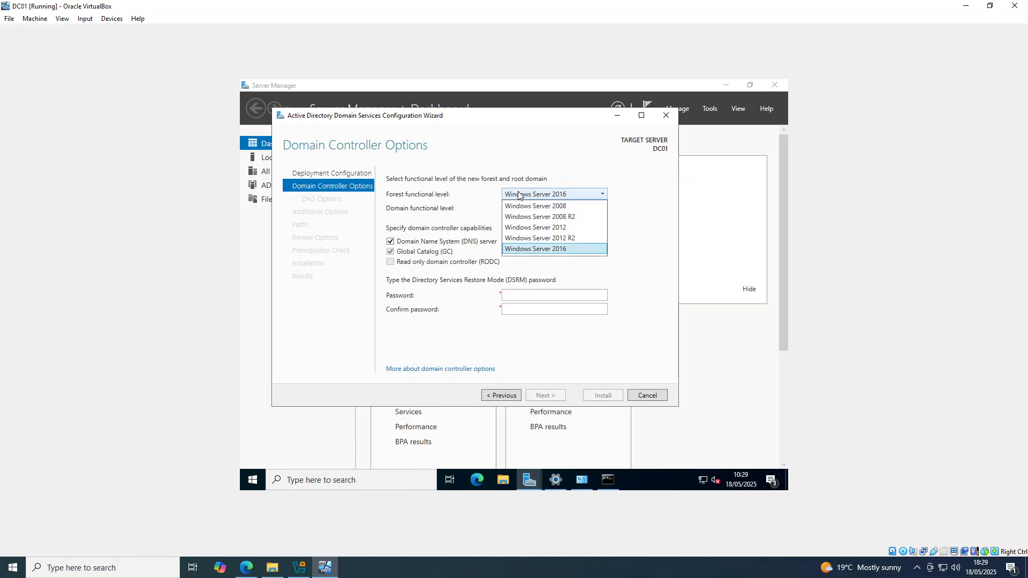
click(517, 196)
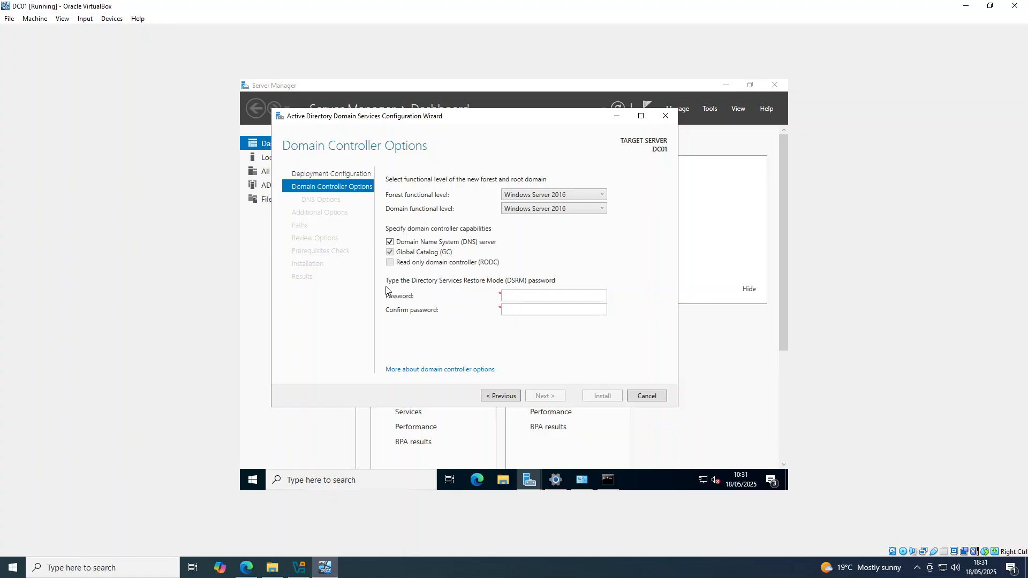
click(524, 298)
text(Password123!abc)
key(Tab)
text(Password123!ab)
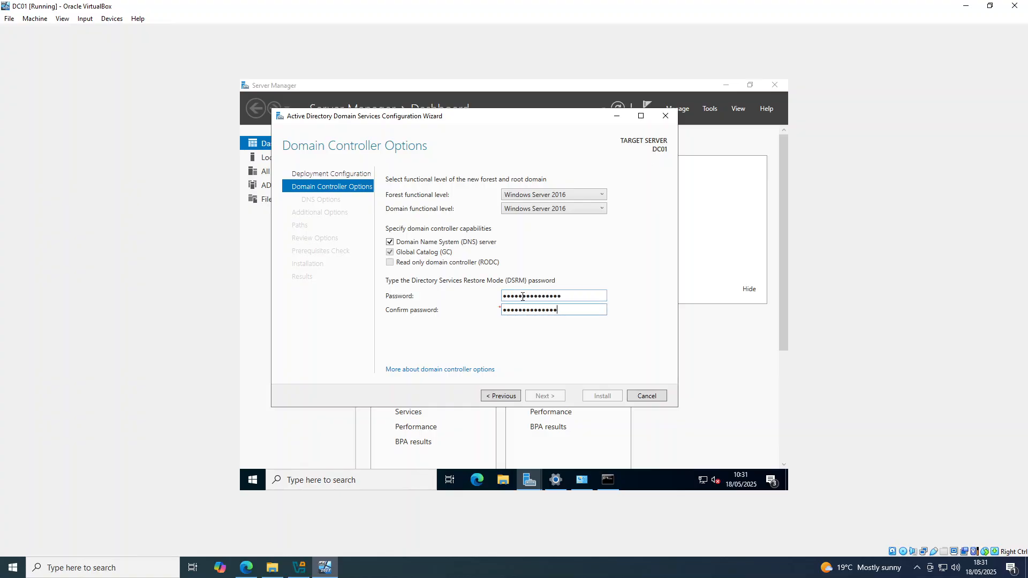
text(c)
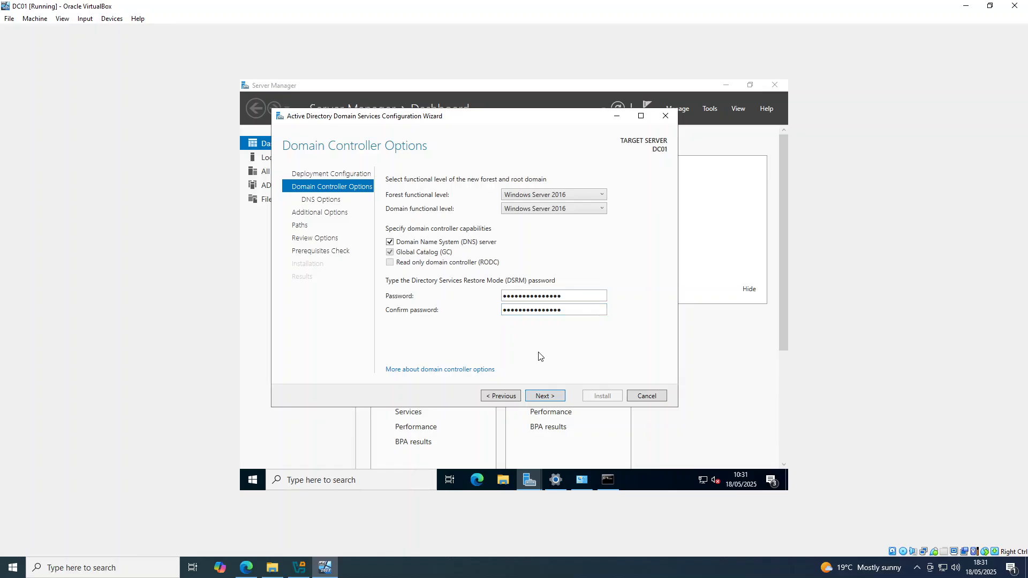
click(540, 396)
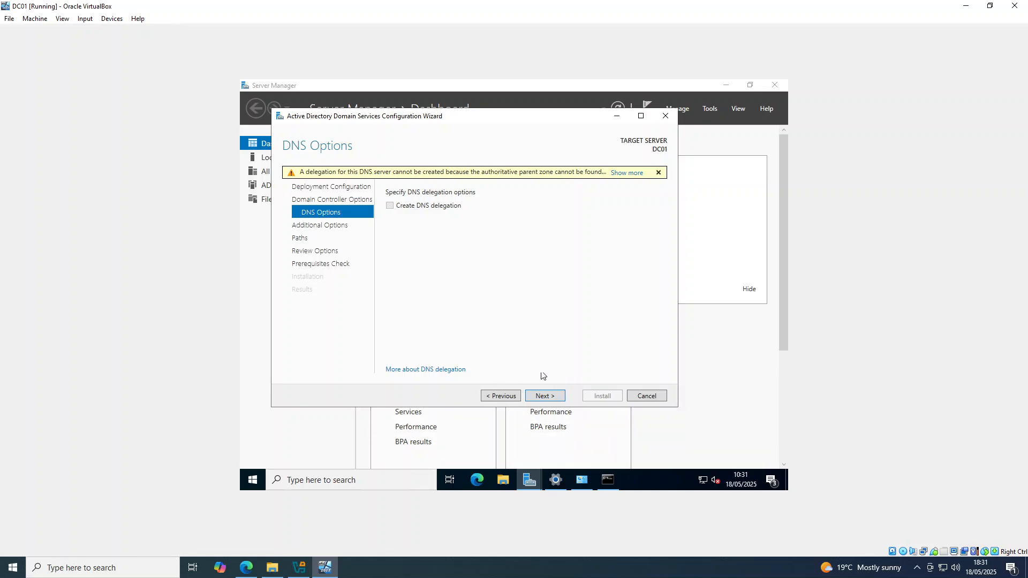
Continue past DNS delegation and set the NetBIOS domain name to ITL.
click(549, 400)
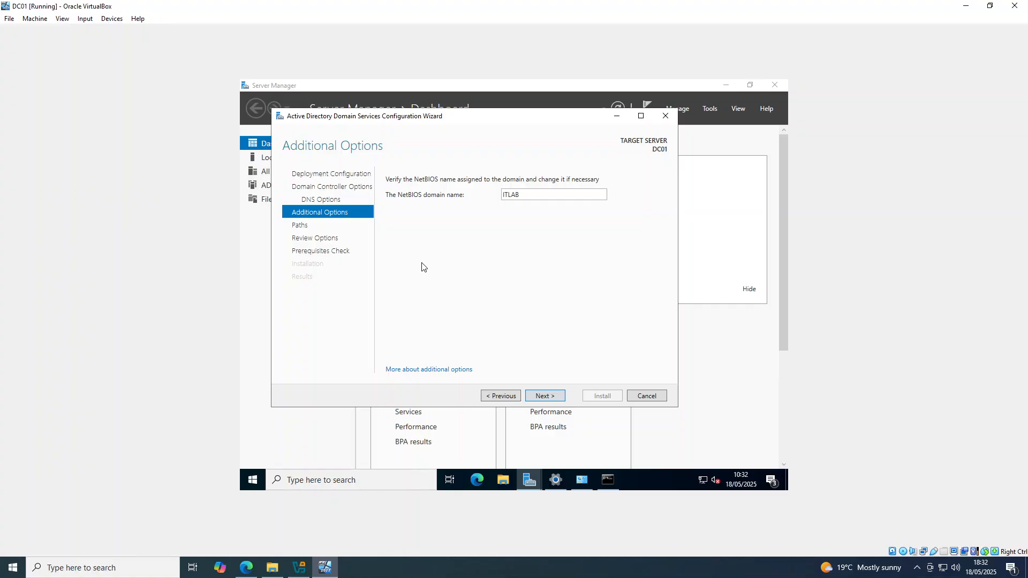
double_click(540, 195)
click(539, 195)
key(BackSpace)
click(554, 396)
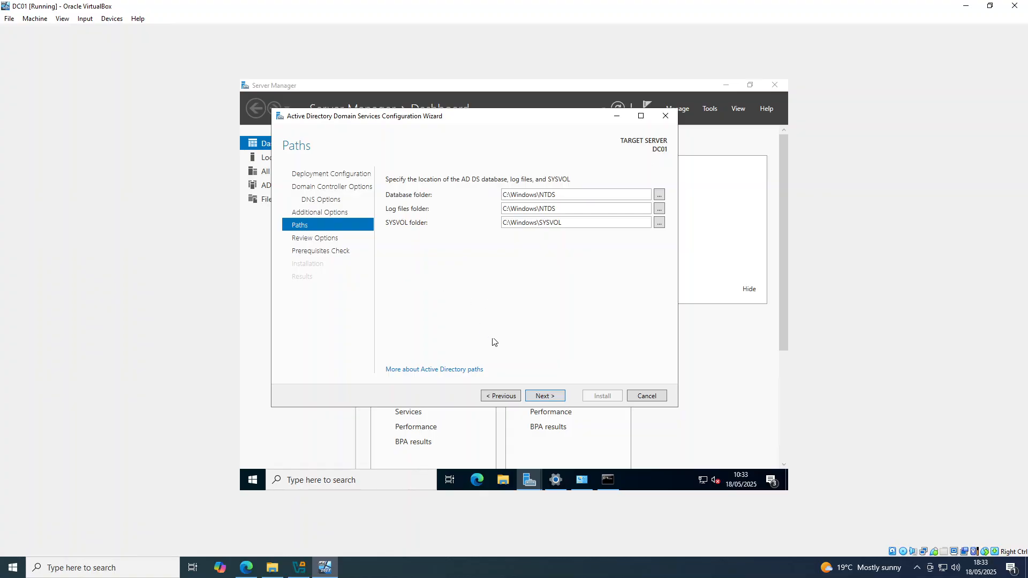
Accept the default database, log and SYSVOL paths and review the selected options before continuing.
click(557, 397)
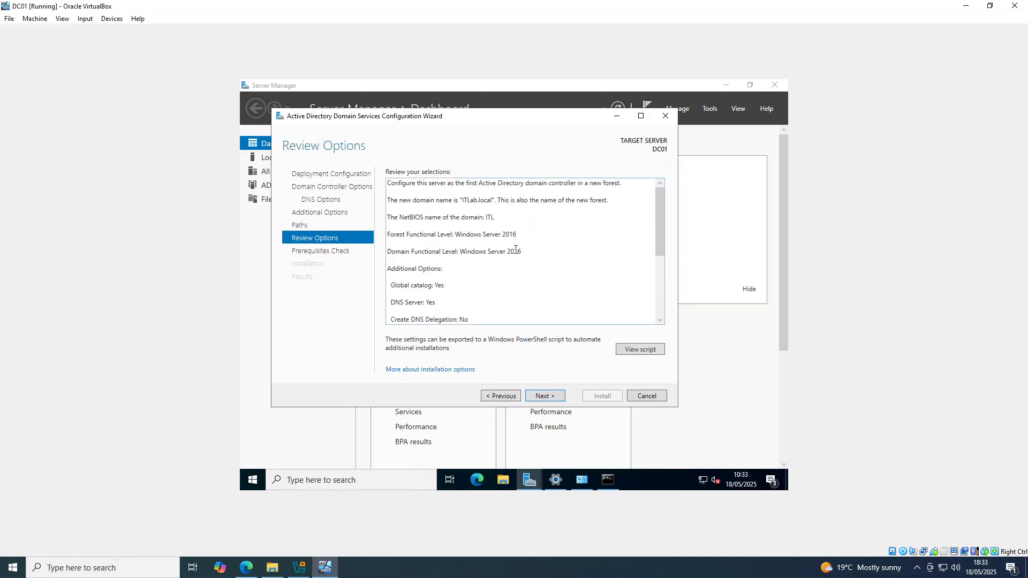
scroll(481, 248, down, 5)
scroll(481, 249, up, 5)
scroll(490, 260, down, 2)
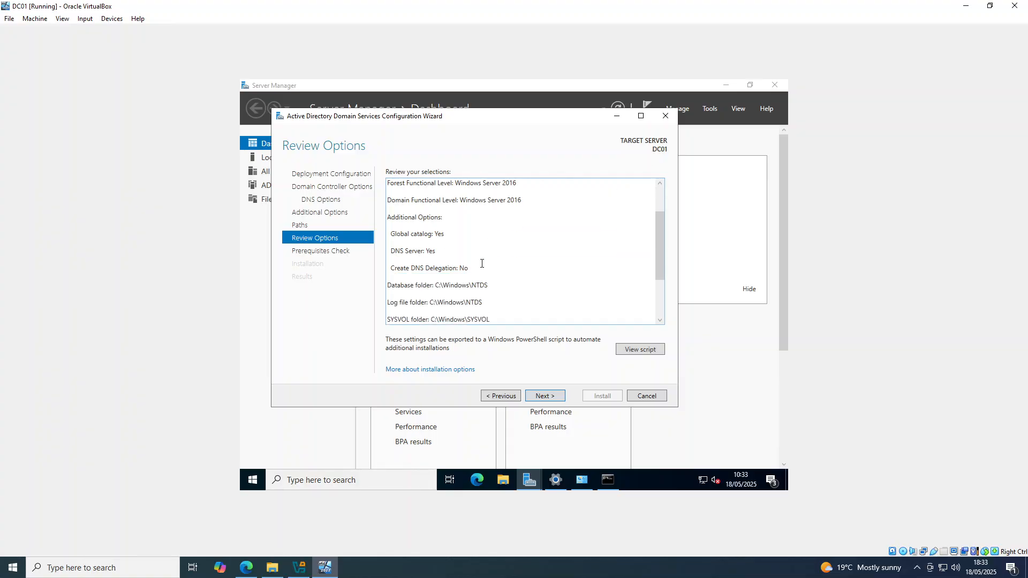
scroll(481, 263, down, 3)
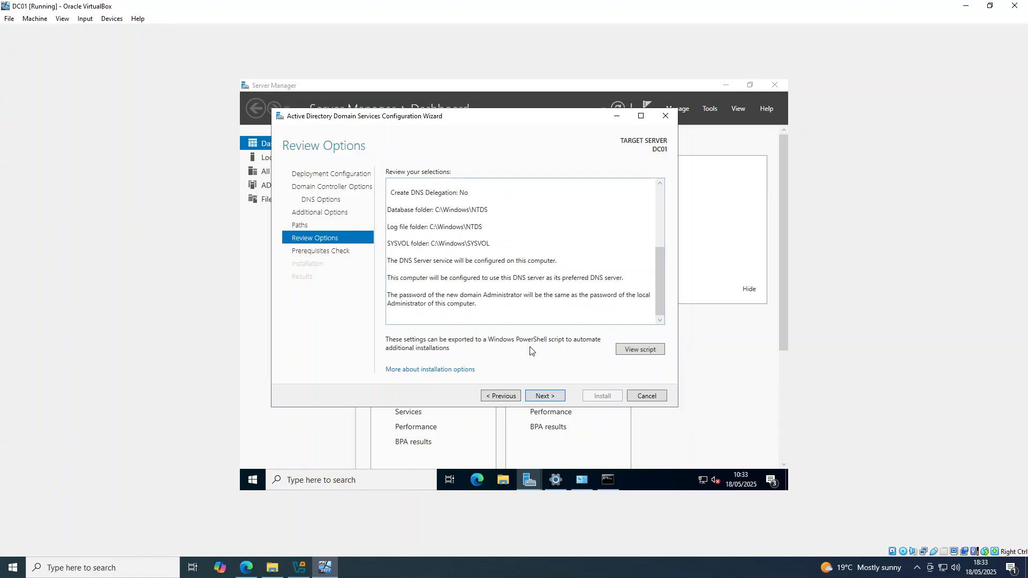
click(551, 395)
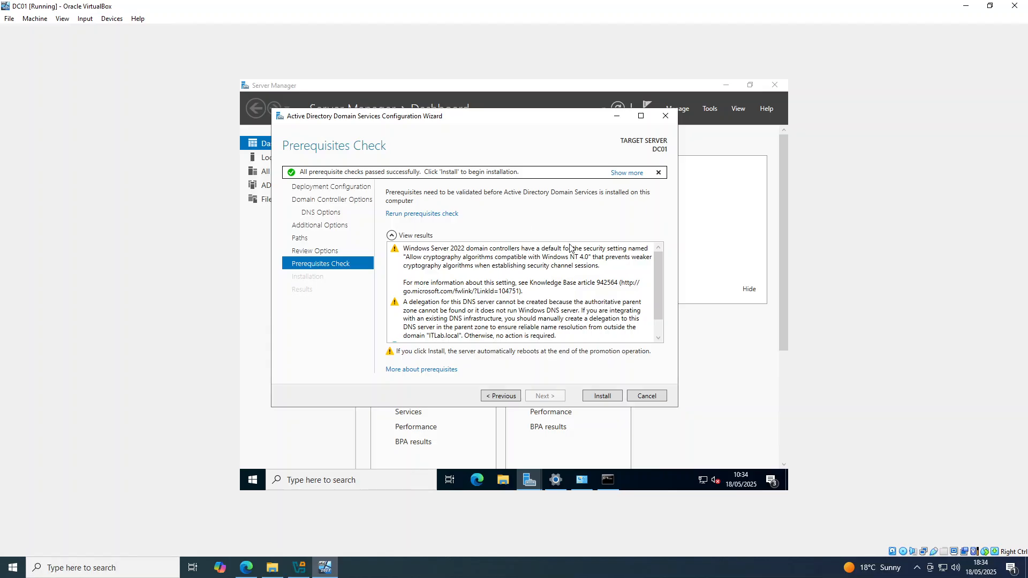
Scroll through the prerequisite check results and start the domain controller installation.
mouse_move(657, 284)
mouse_down()
mouse_move(658, 272)
mouse_move(646, 276)
mouse_up()
drag(657, 272, 654, 291)
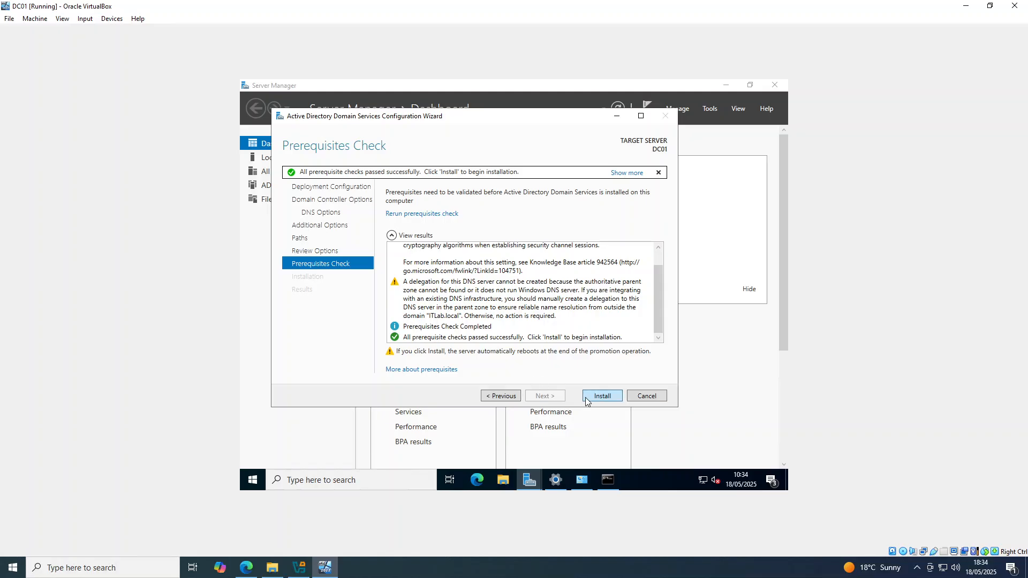
click(586, 402)
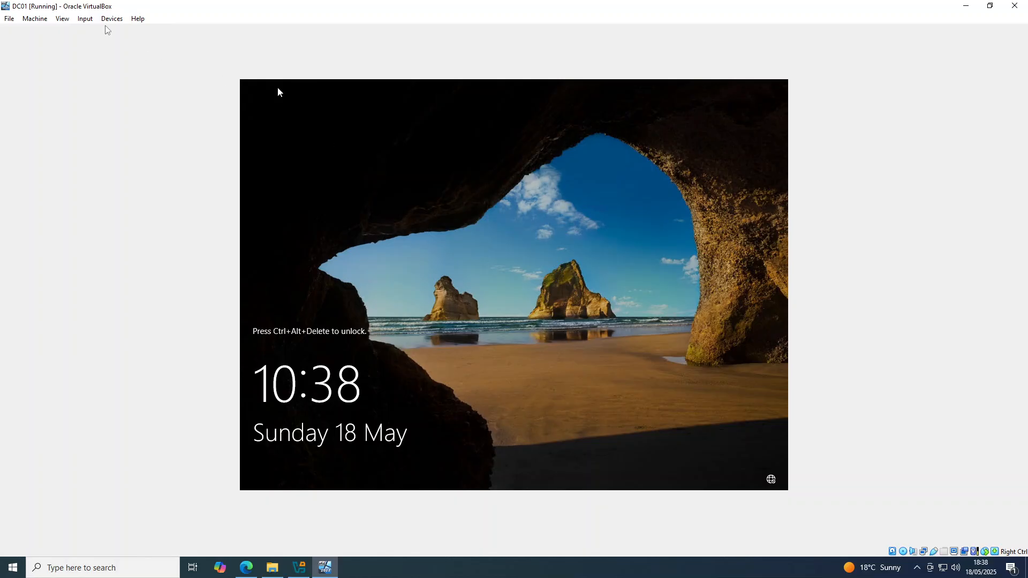
Send Ctrl+Alt+Del to the virtual machine and sign in to the domain administrator account with its password.
click(85, 19)
mouse_move(96, 33)
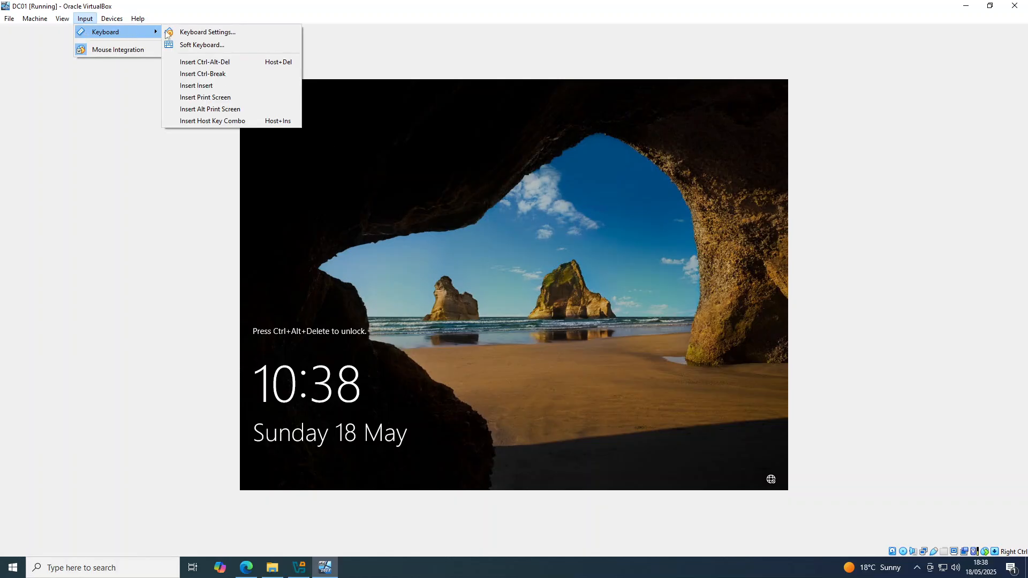
click(251, 62)
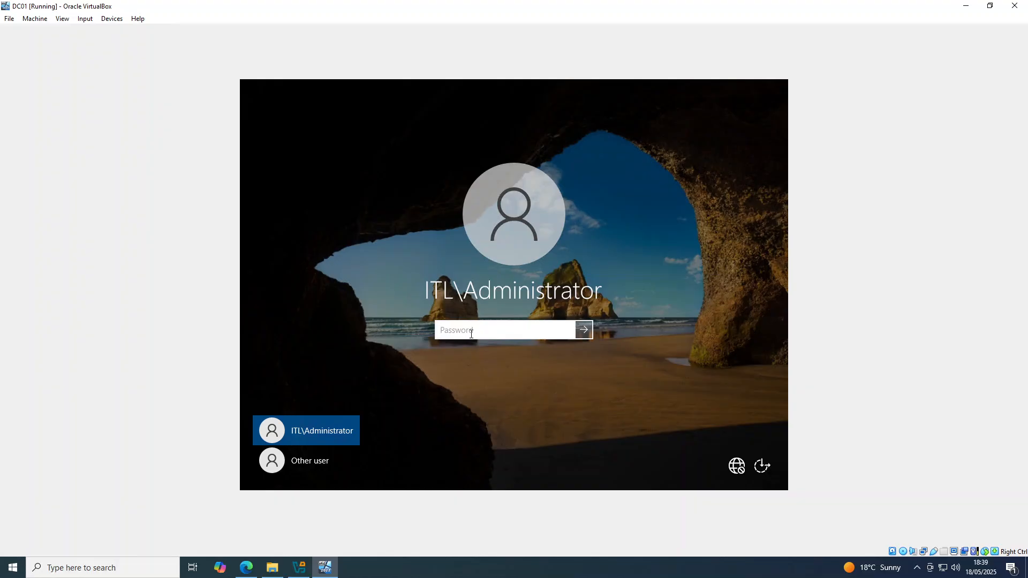
text(P••••••••••)
key(Return)
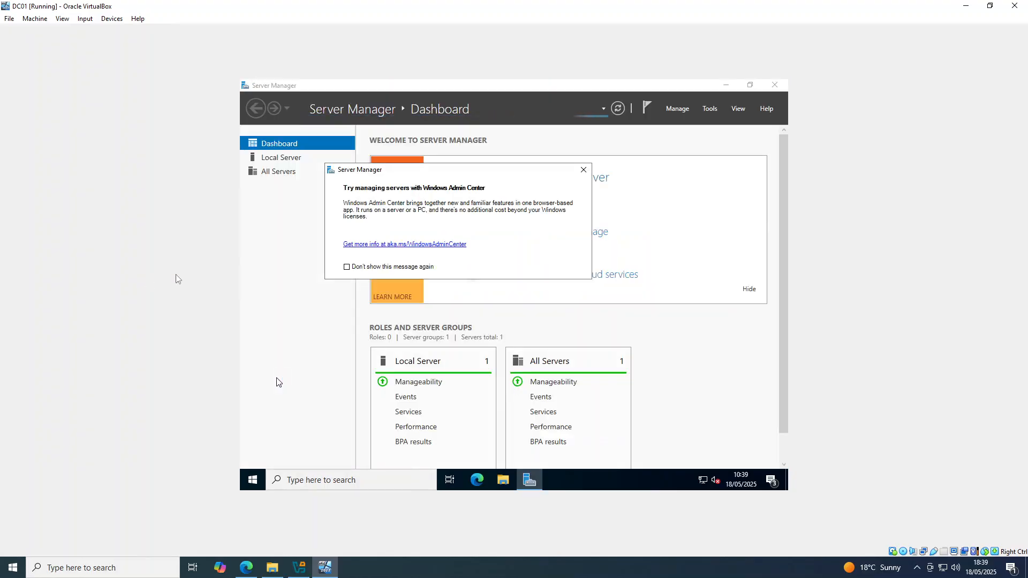
Close the Windows Admin Center pop-up and browse the dashboard's roles and server groups.
drag(447, 172, 483, 198)
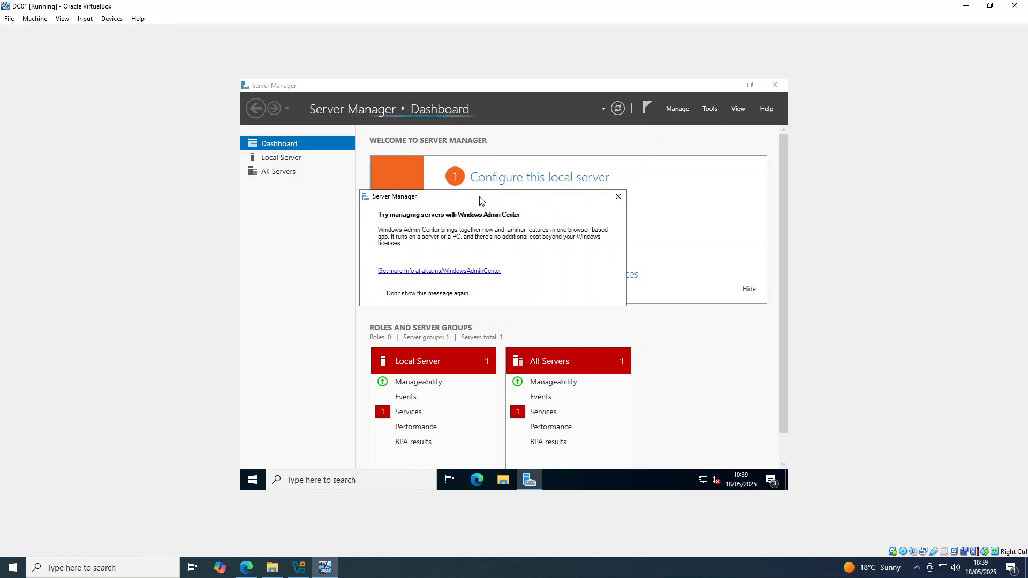
click(619, 197)
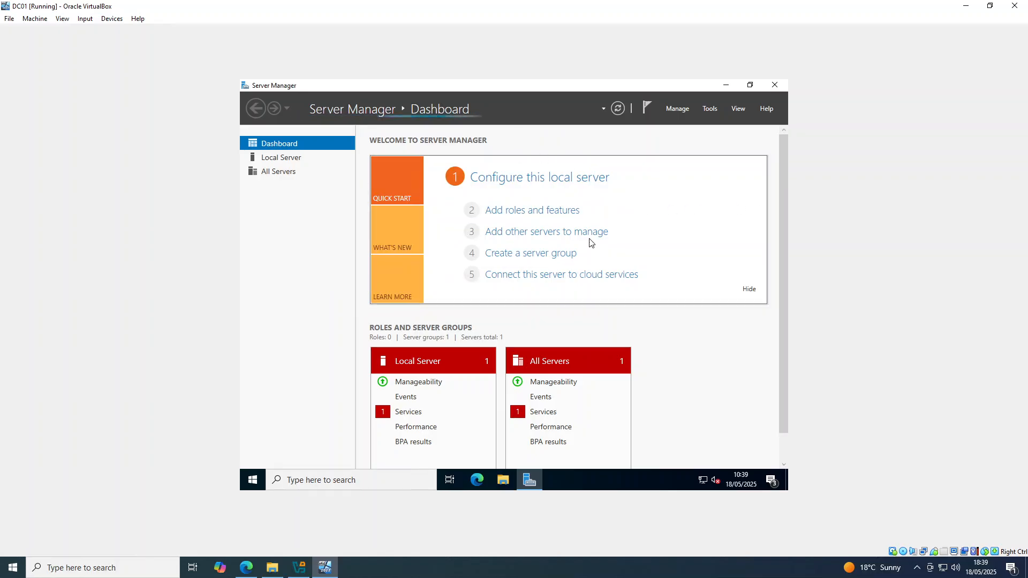
scroll(498, 316, down, 2)
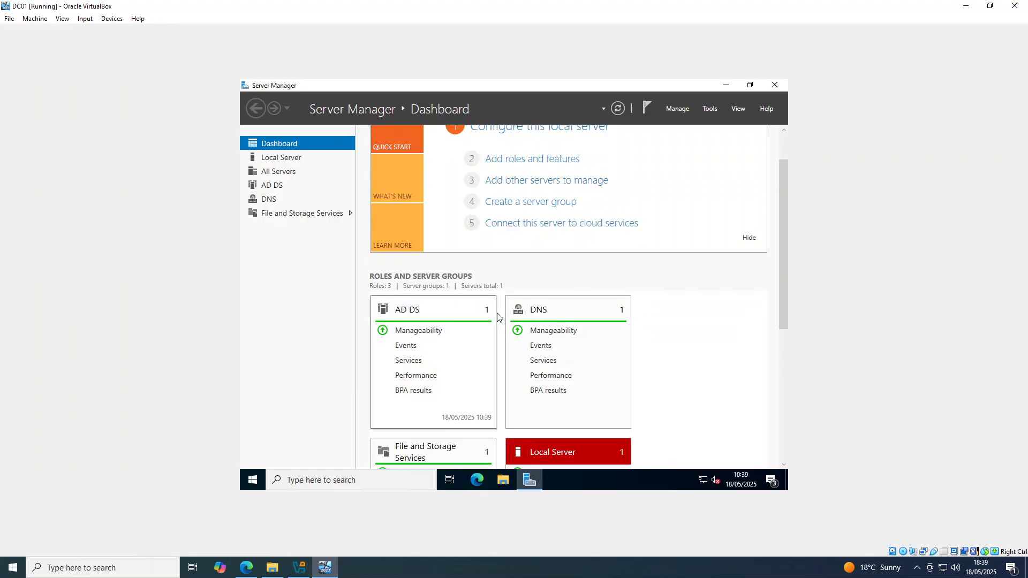
scroll(503, 327, down, 1)
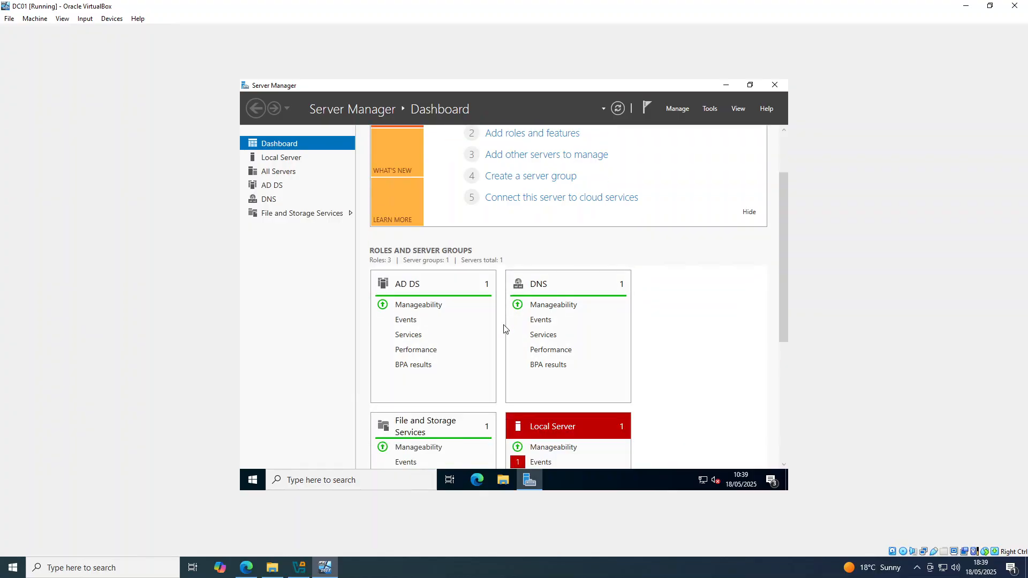
scroll(504, 328, down, 2)
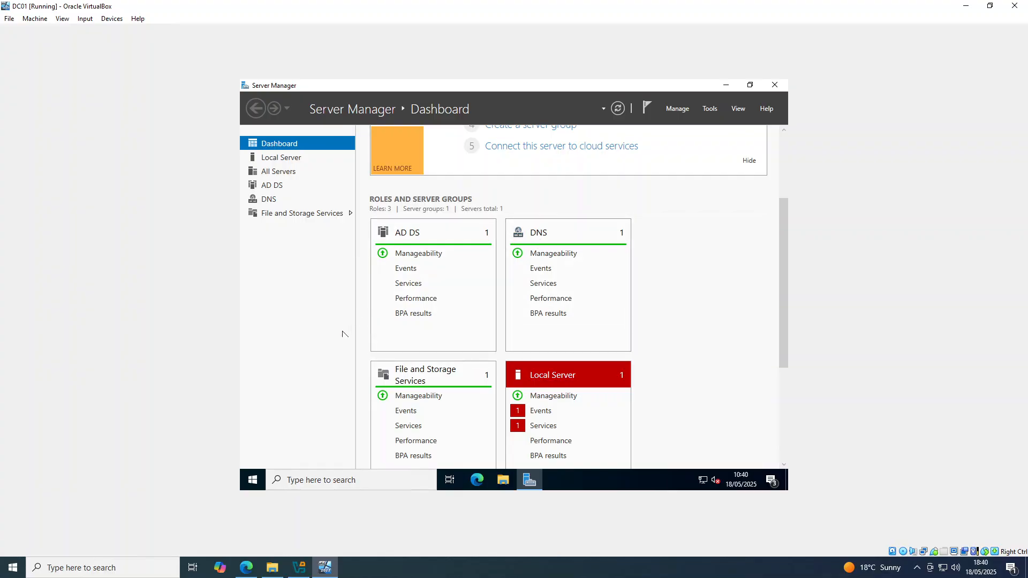
Search for and open the DNS Manager app.
click(328, 478)
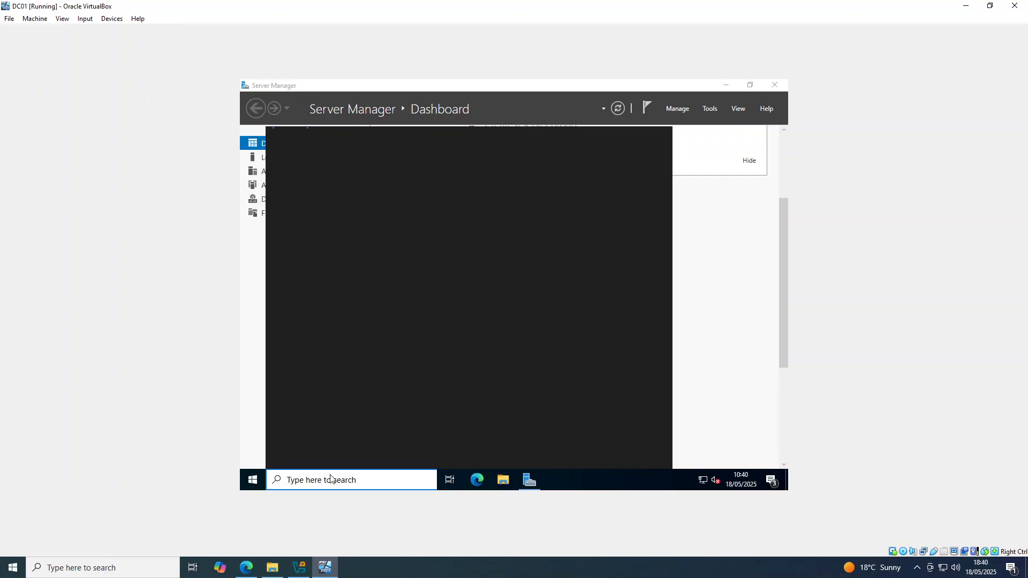
text(dns manag)
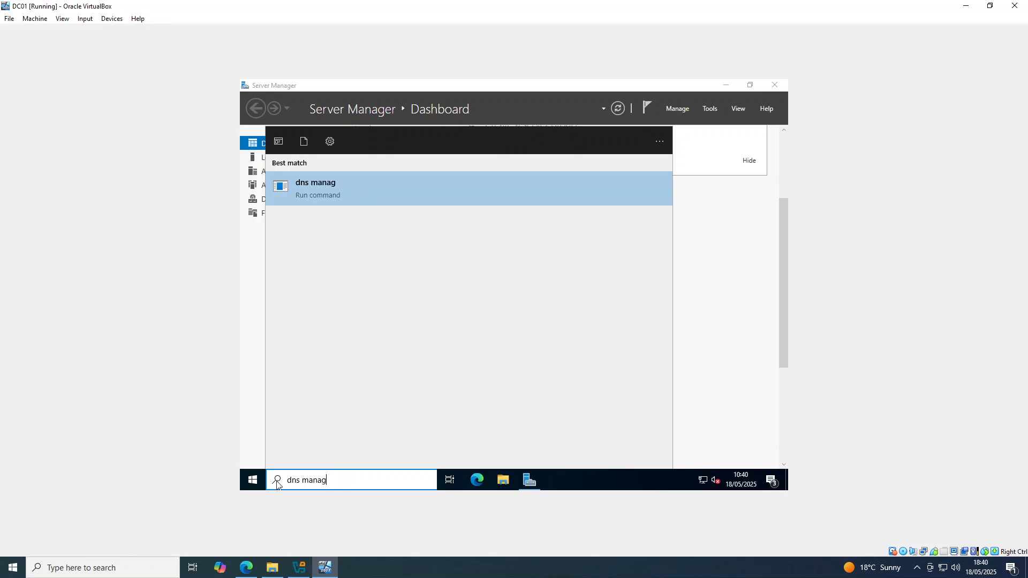
click(252, 480)
click(339, 480)
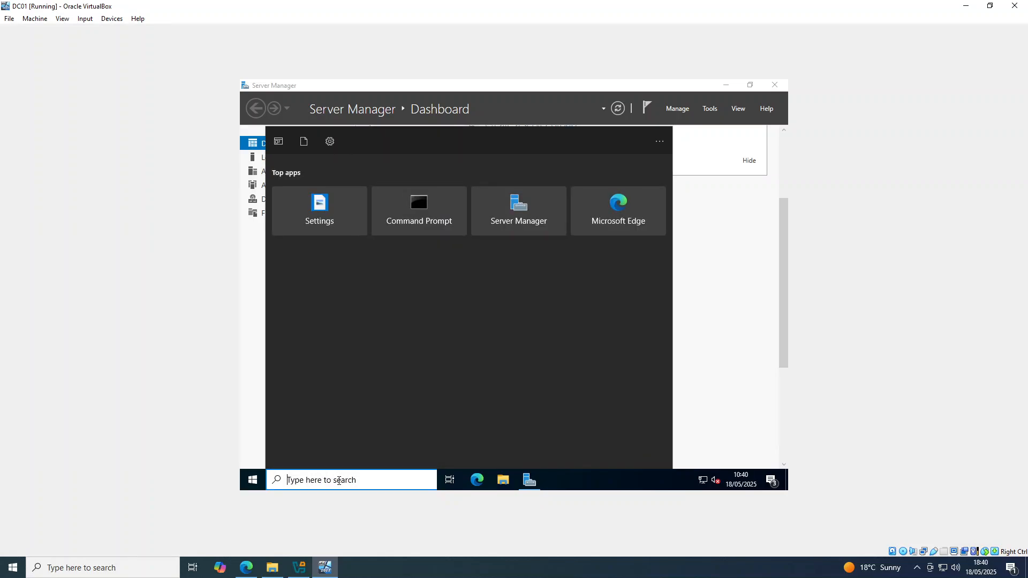
text(dns)
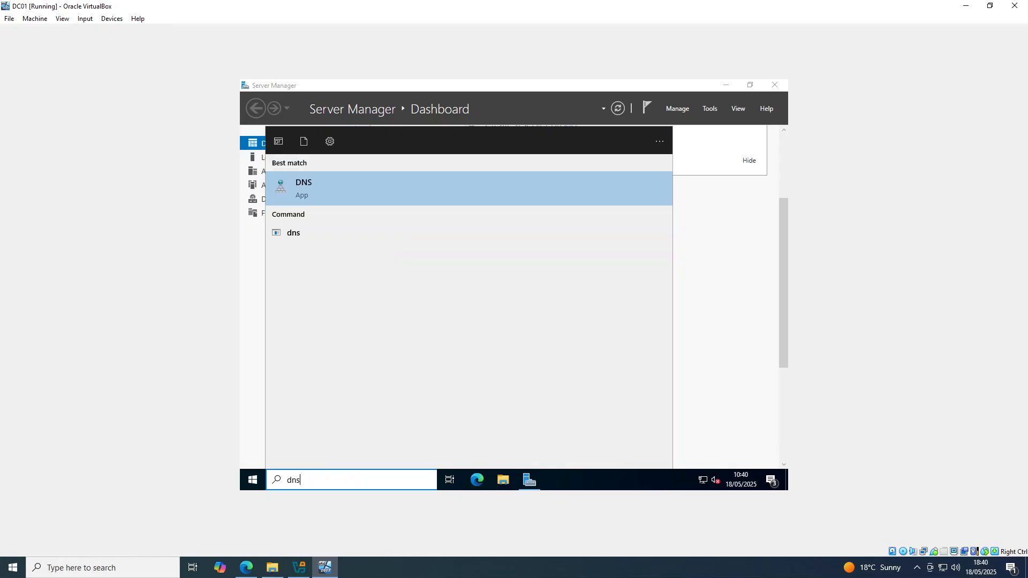
click(323, 185)
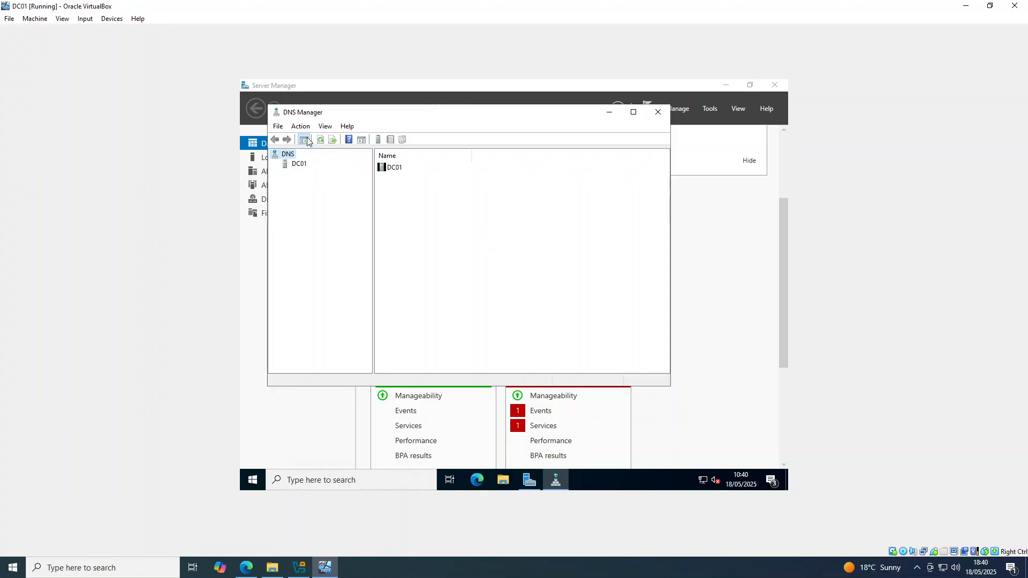
Inspect DC01's forward lookup zones and reverse lookup zones in DNS Manager, then minimize it.
click(298, 166)
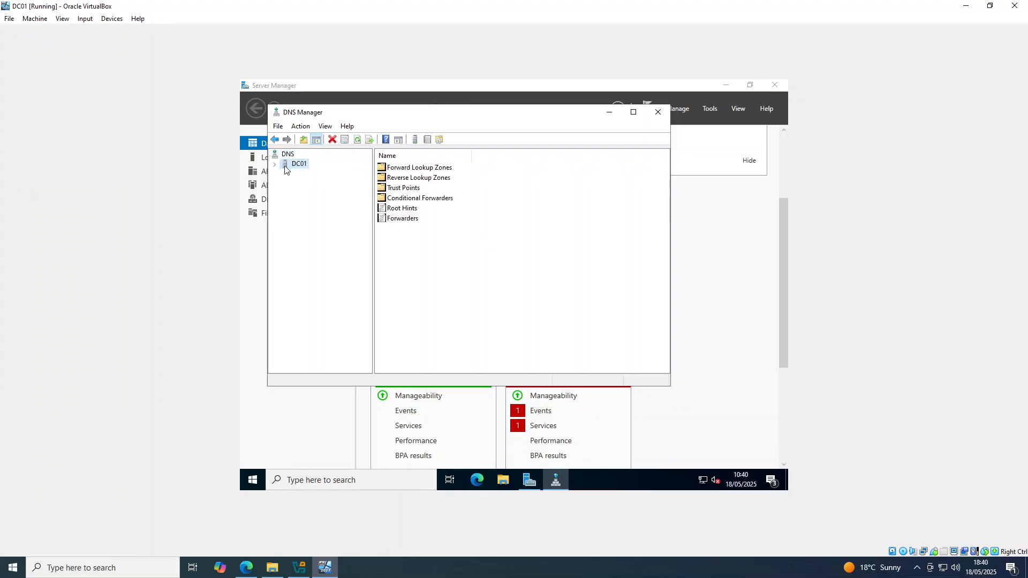
click(275, 165)
click(284, 174)
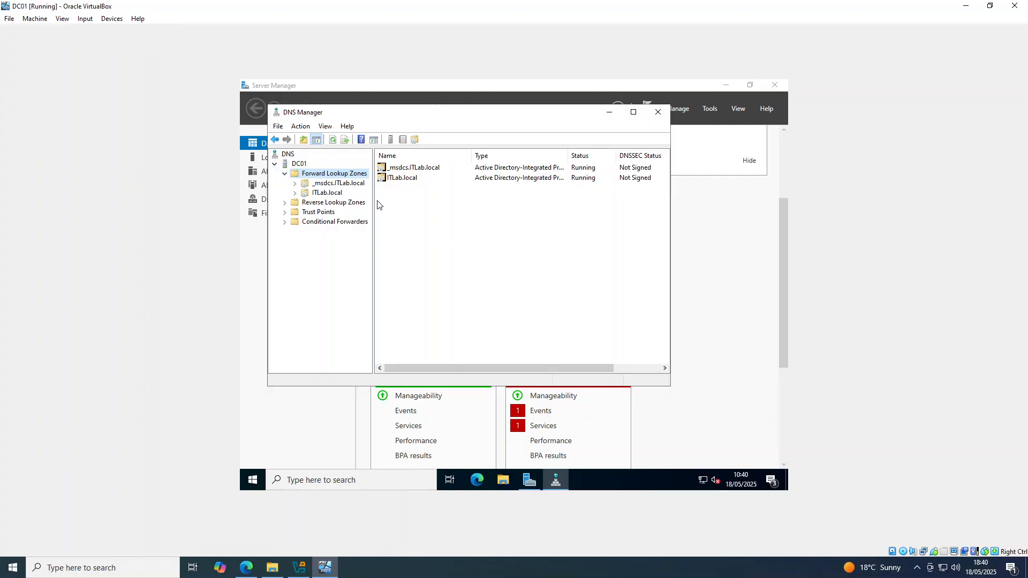
drag(374, 199, 391, 199)
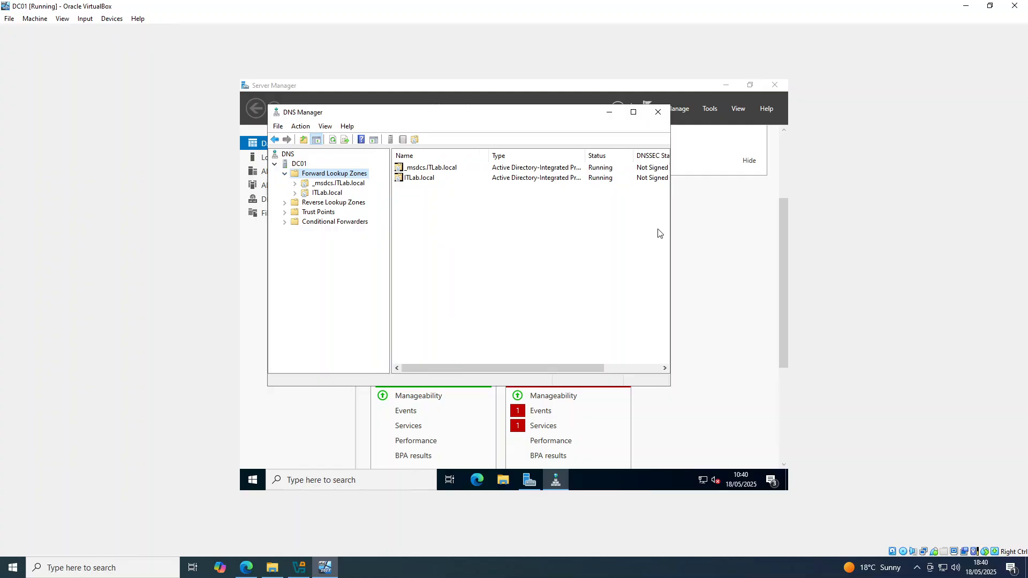
drag(670, 229, 727, 229)
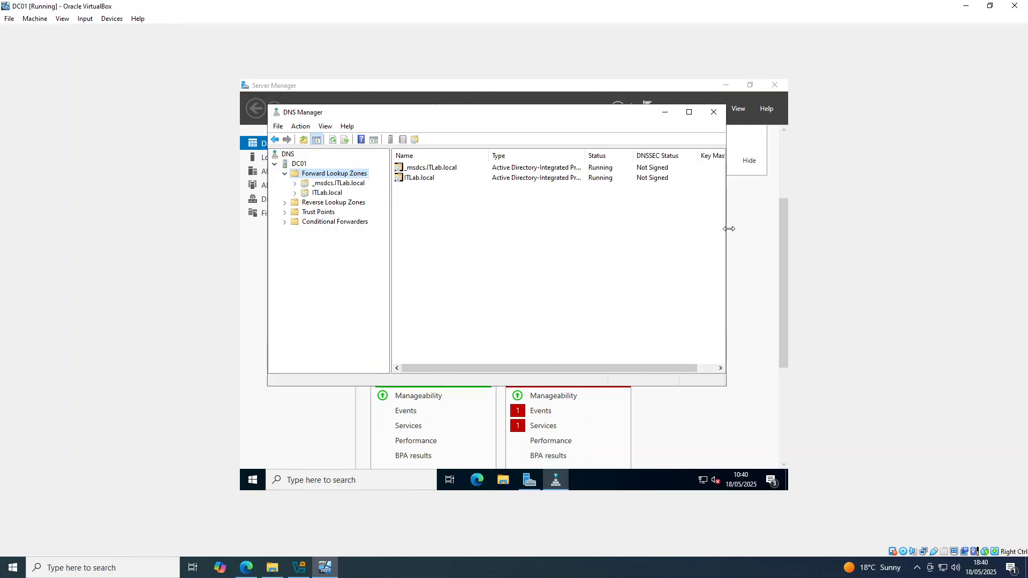
click(417, 180)
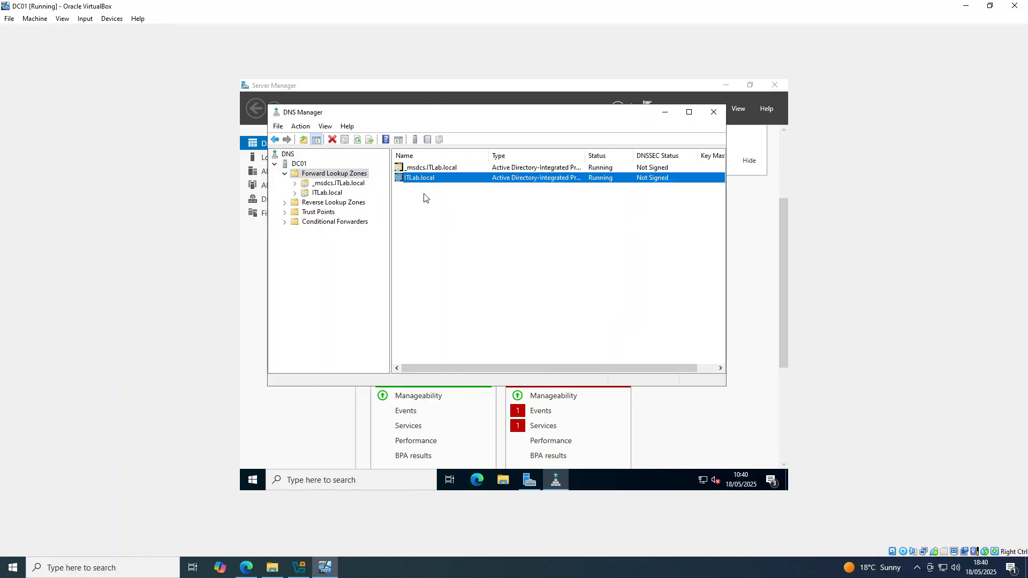
click(353, 204)
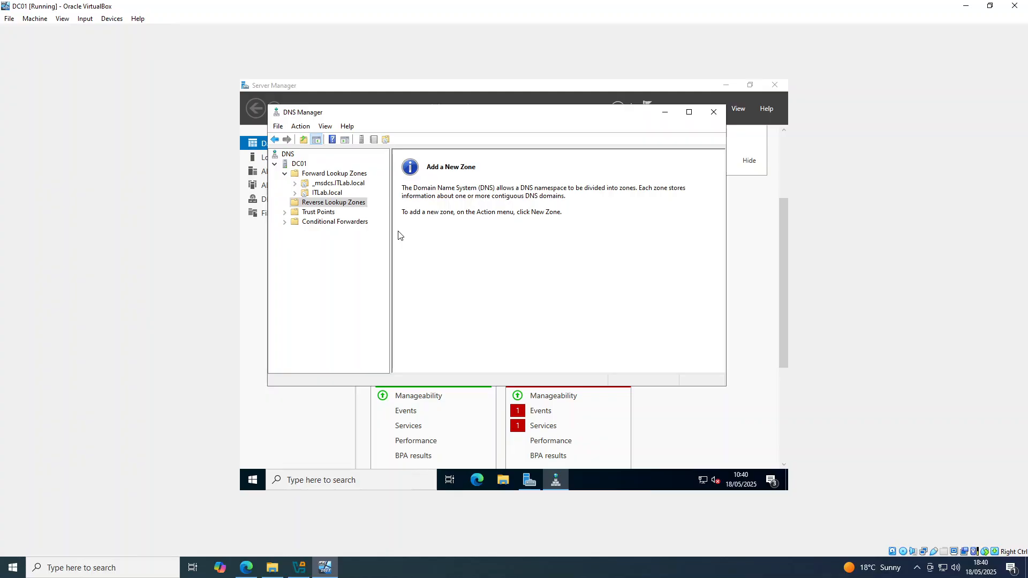
click(343, 259)
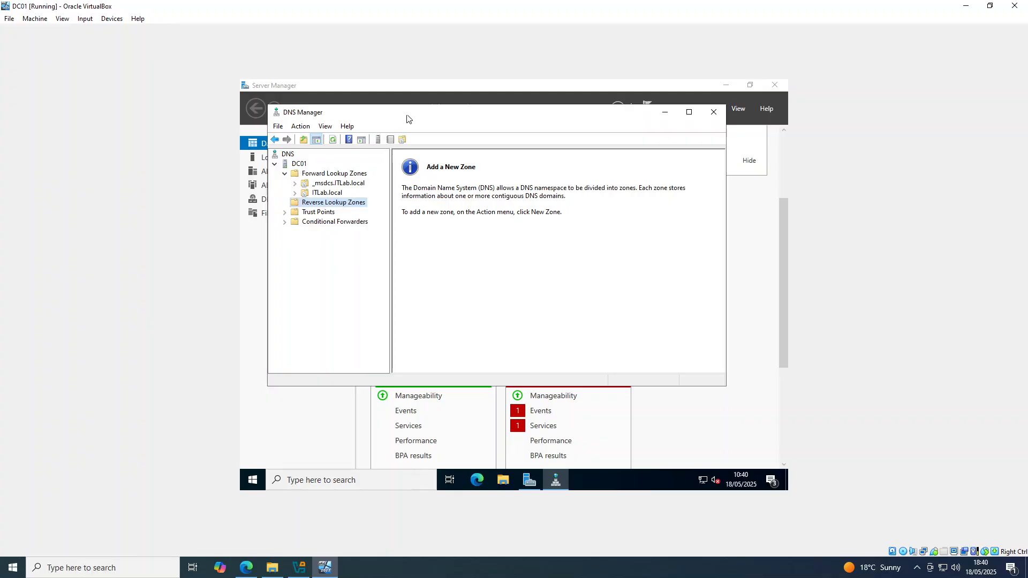
click(665, 112)
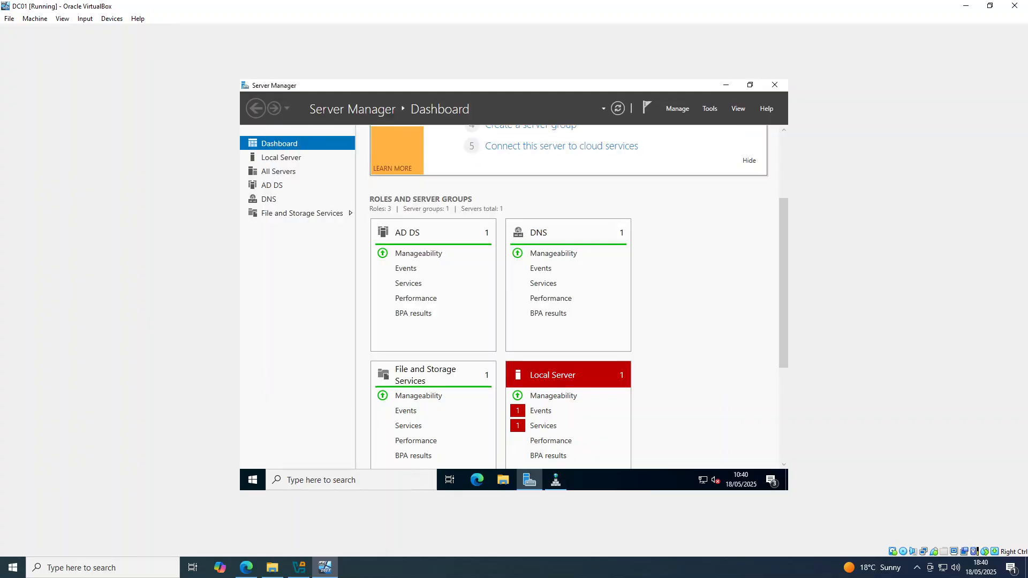
Open Active Directory Users and Computers from the Windows Administrative Tools in the Start menu.
click(253, 481)
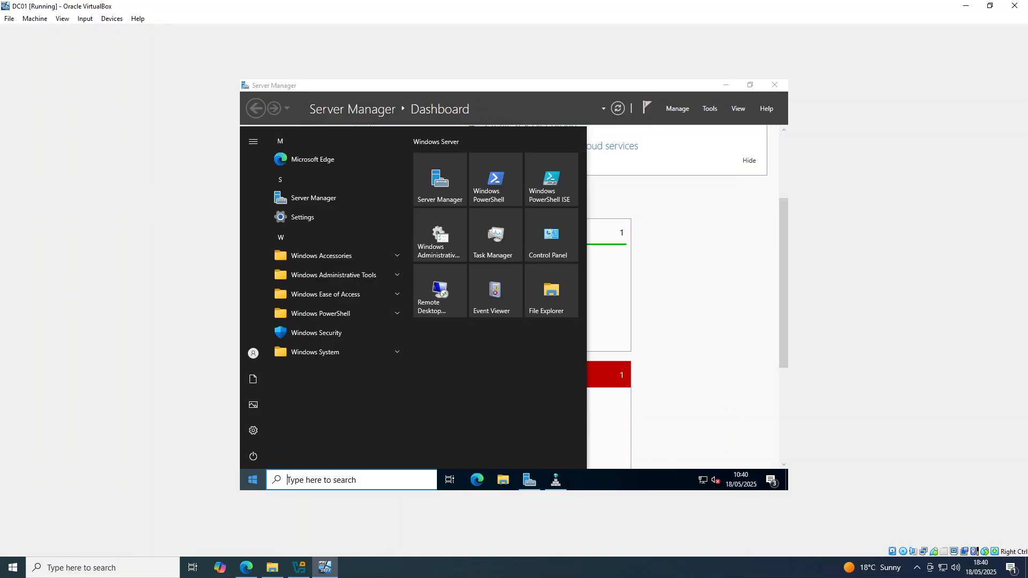
click(396, 276)
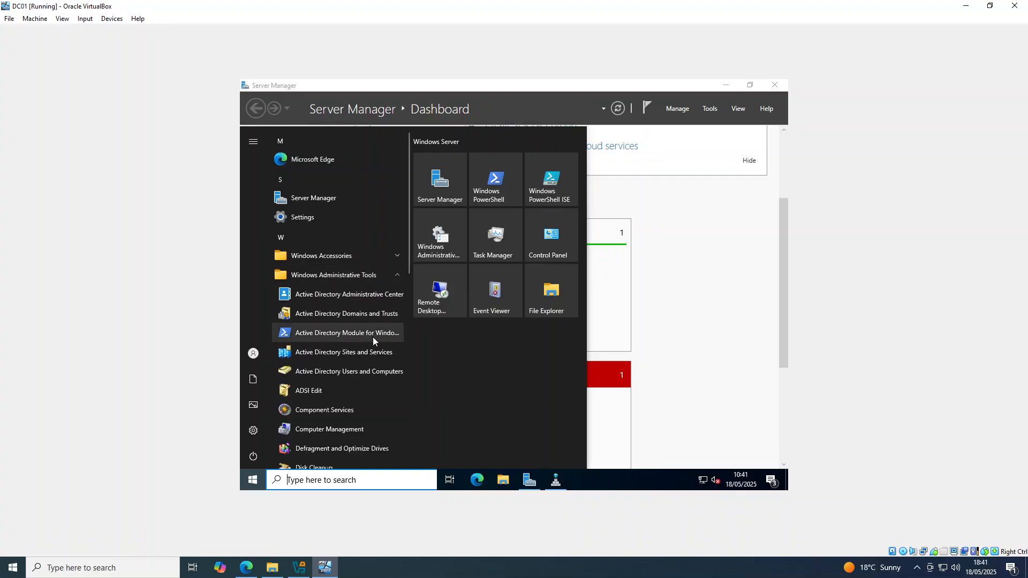
scroll(374, 339, down, 2)
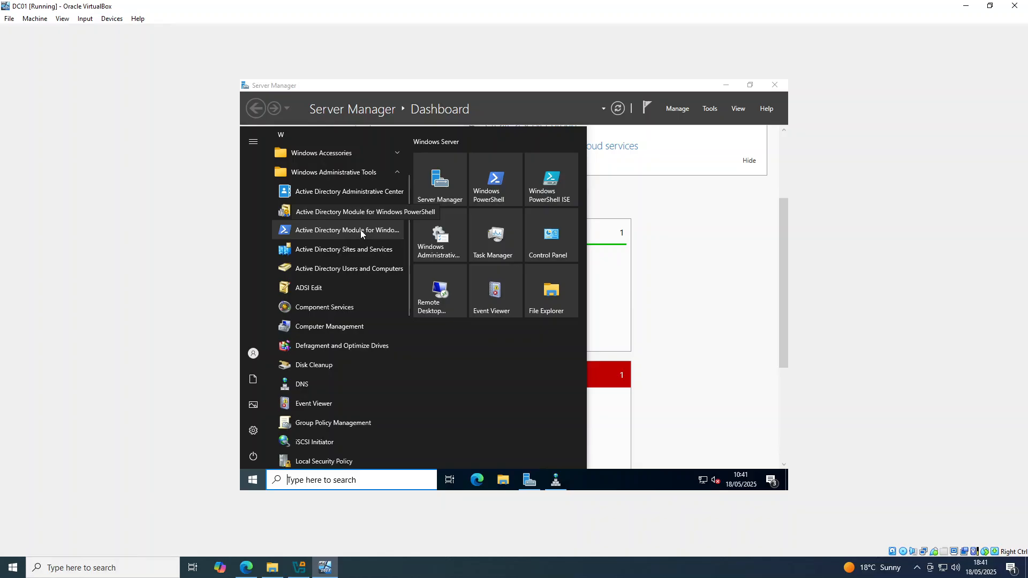
click(335, 269)
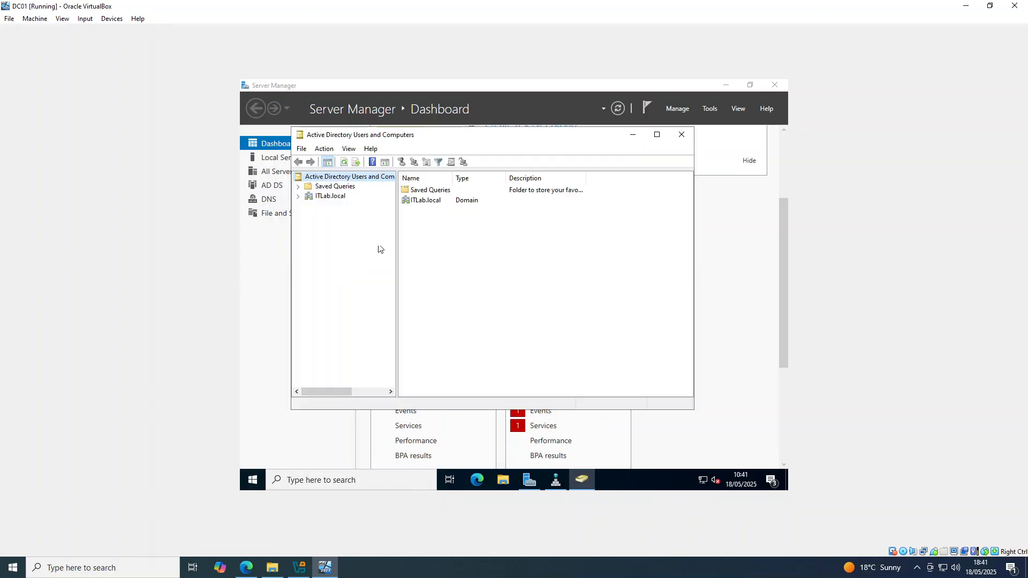
Expand the ITLab.local domain and inspect the Domain Controllers container for DC01.
click(320, 200)
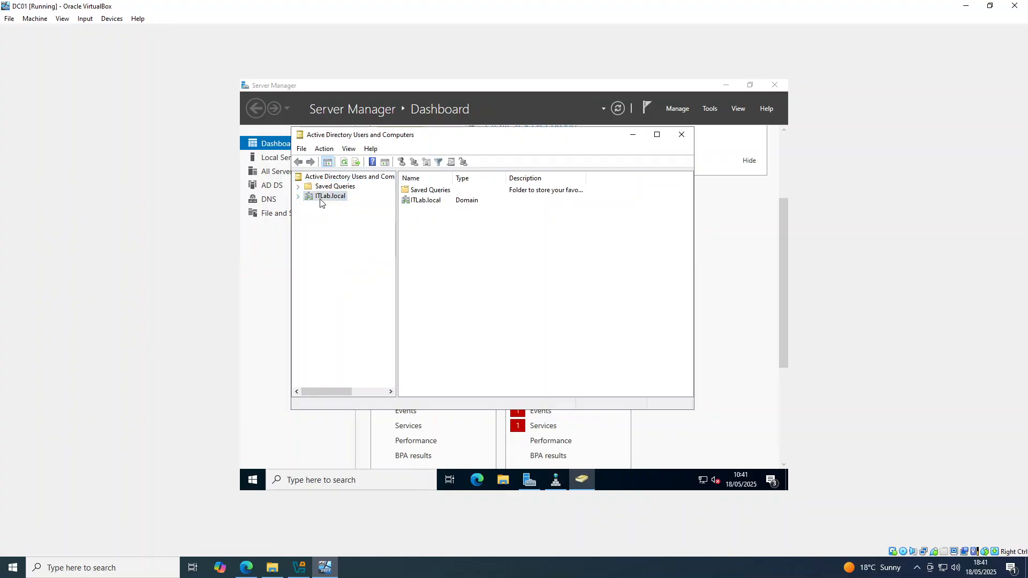
drag(453, 178, 508, 179)
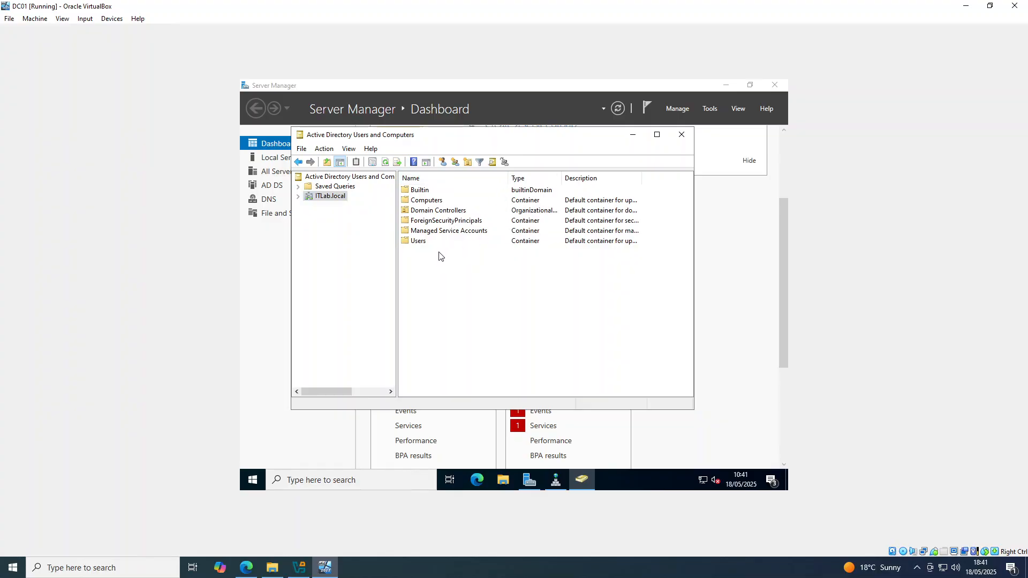
double_click(440, 214)
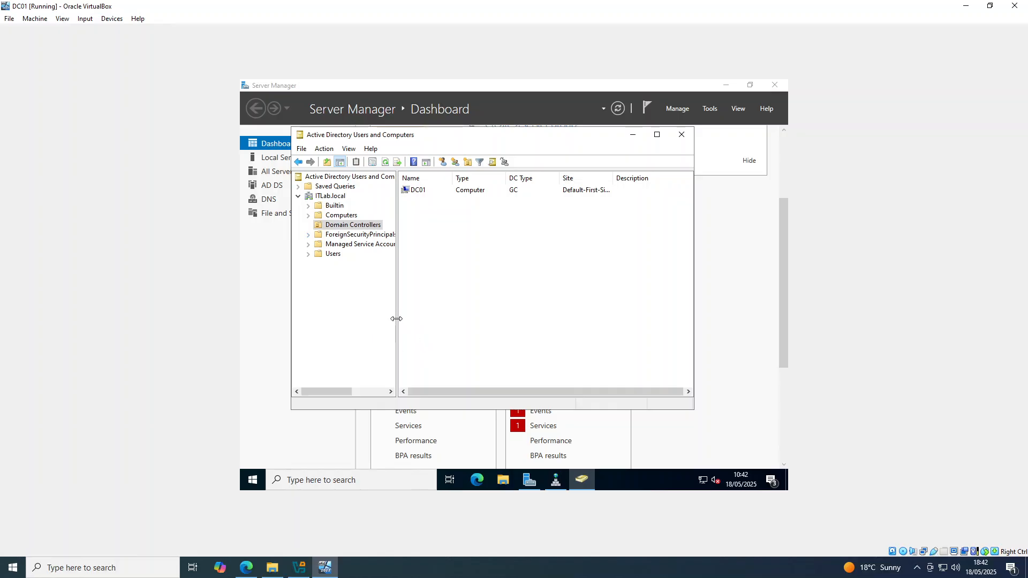
click(366, 300)
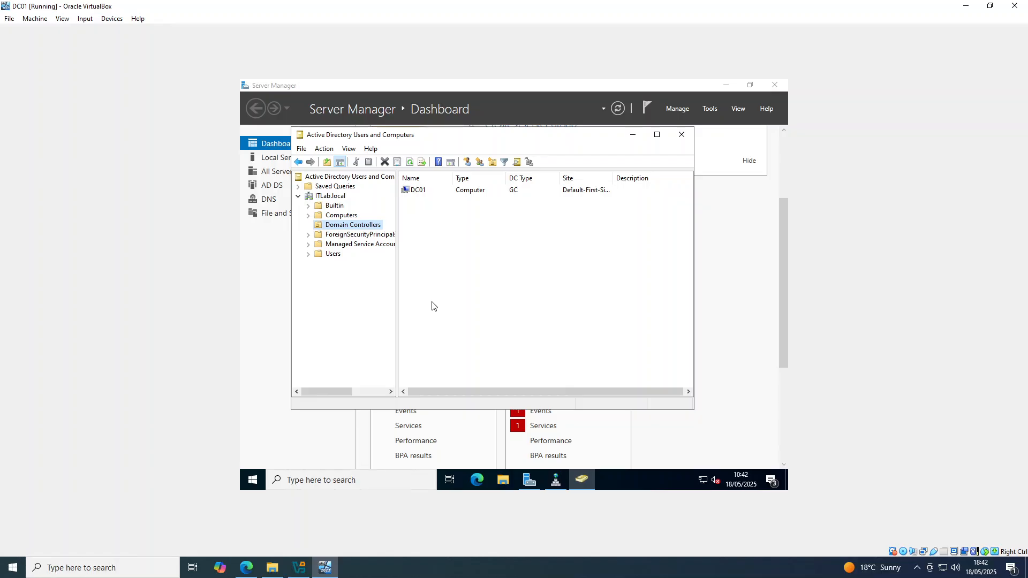
Bring DNS Manager back briefly, minimize it again, and return to Active Directory Users and Computers.
click(555, 480)
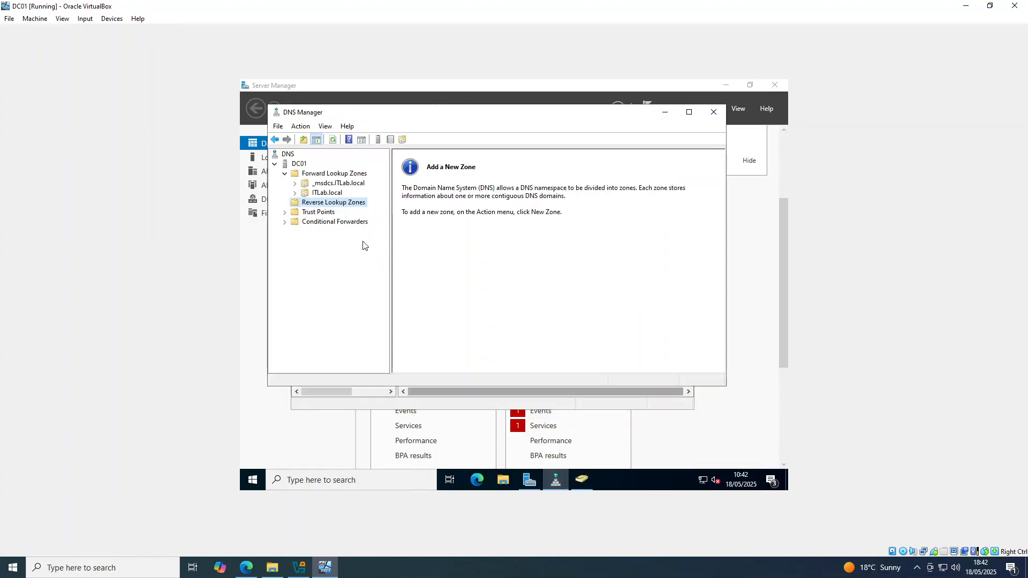
click(665, 112)
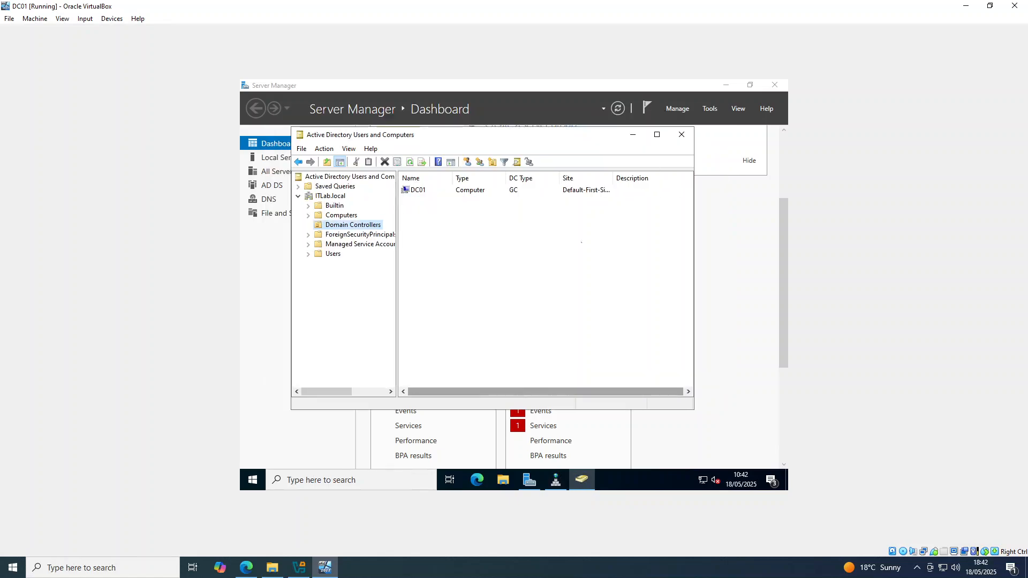
click(533, 294)
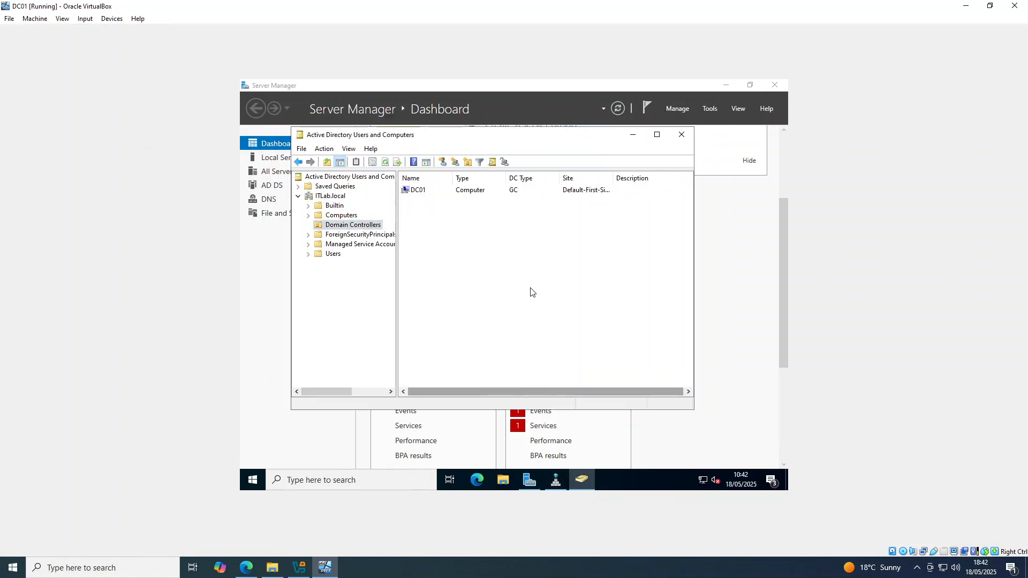